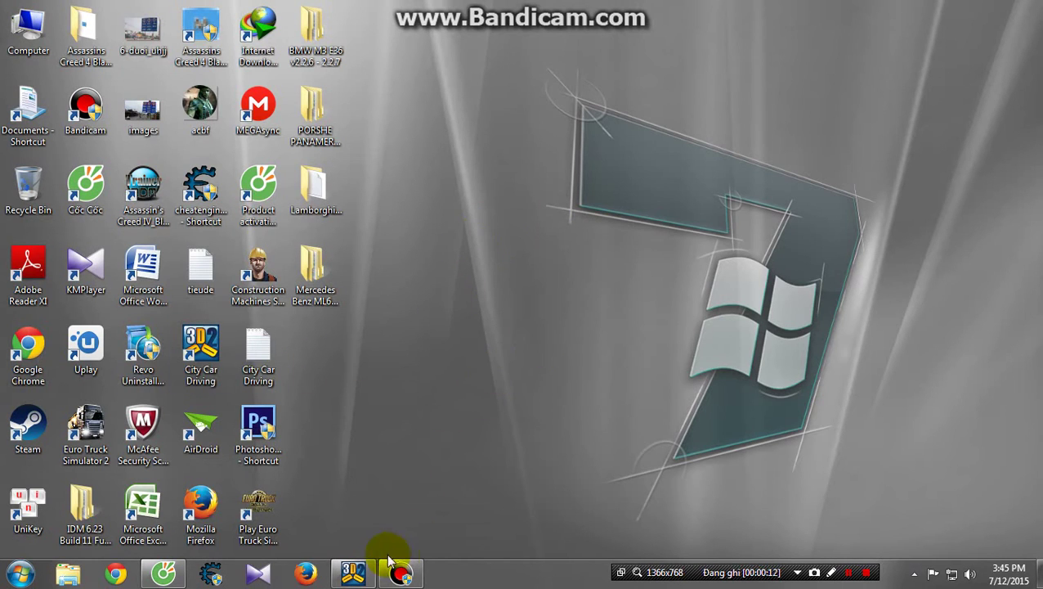
Step: In the Cốc Cốc browser, download Audi Q7 v2.2.6 - 2.2.7.rar from the Zippyshare car list and open the finished archive in WinRAR
click(168, 575)
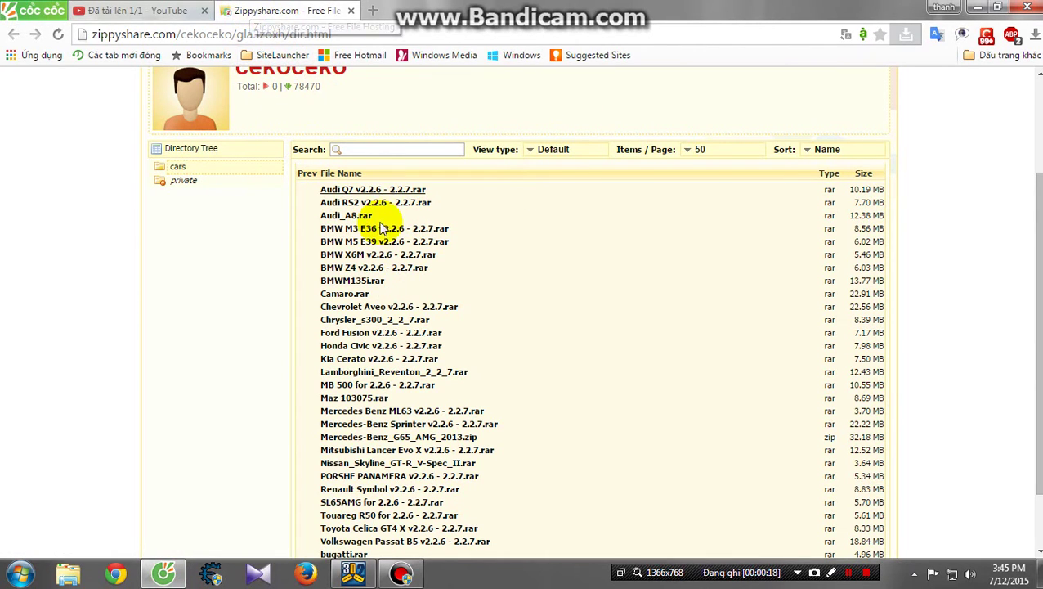
scroll(372, 233, down, 1)
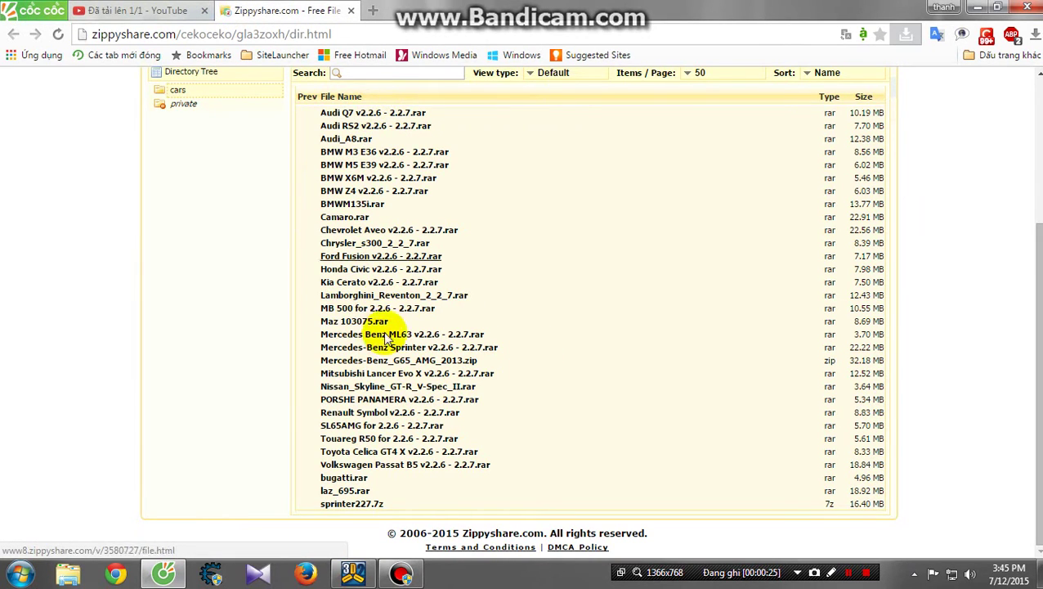
click(368, 115)
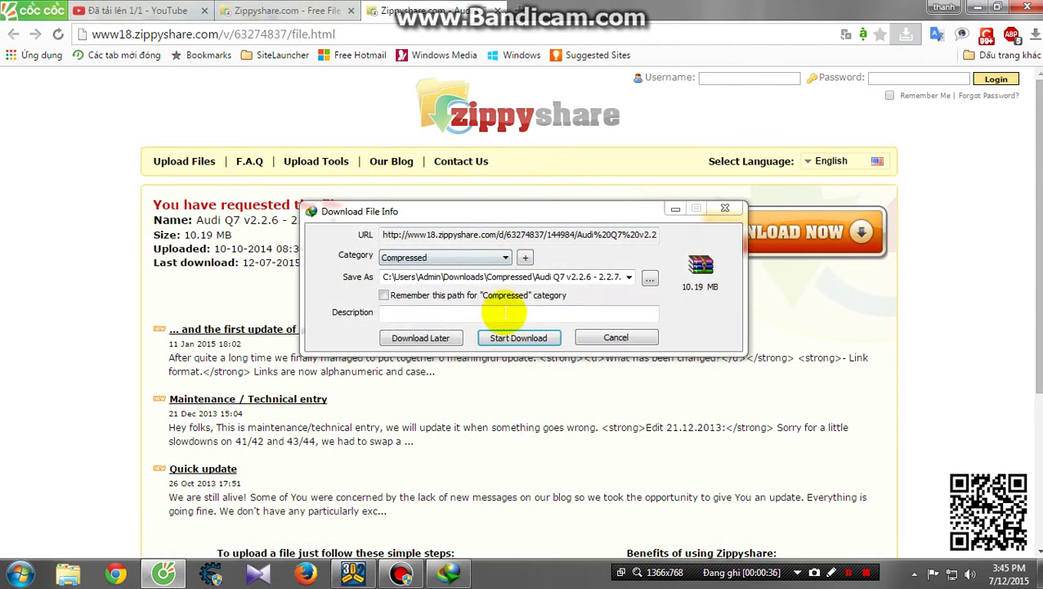
click(517, 339)
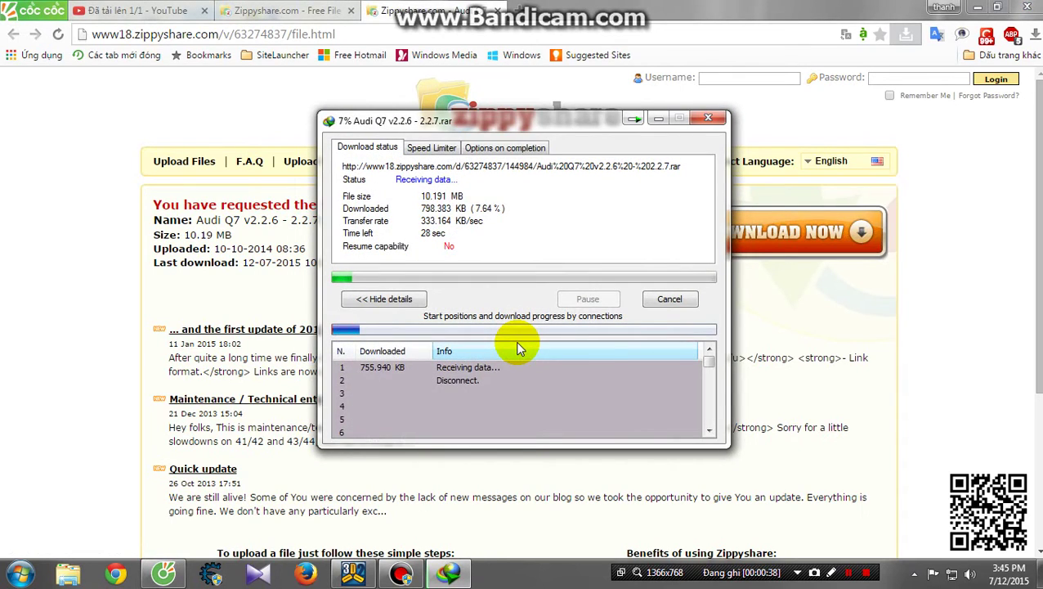
click(978, 8)
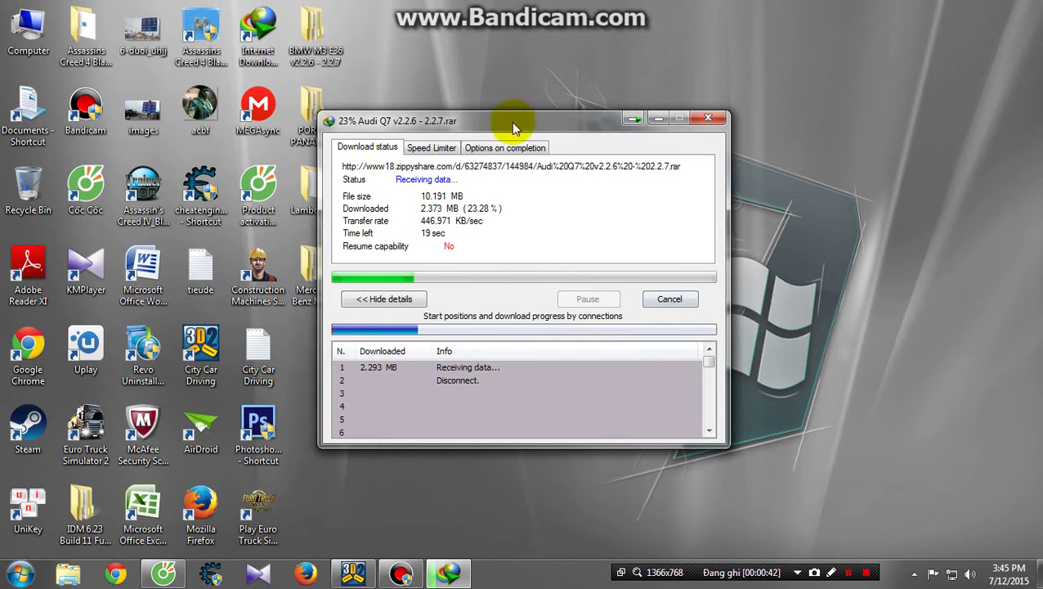
drag(511, 122, 619, 119)
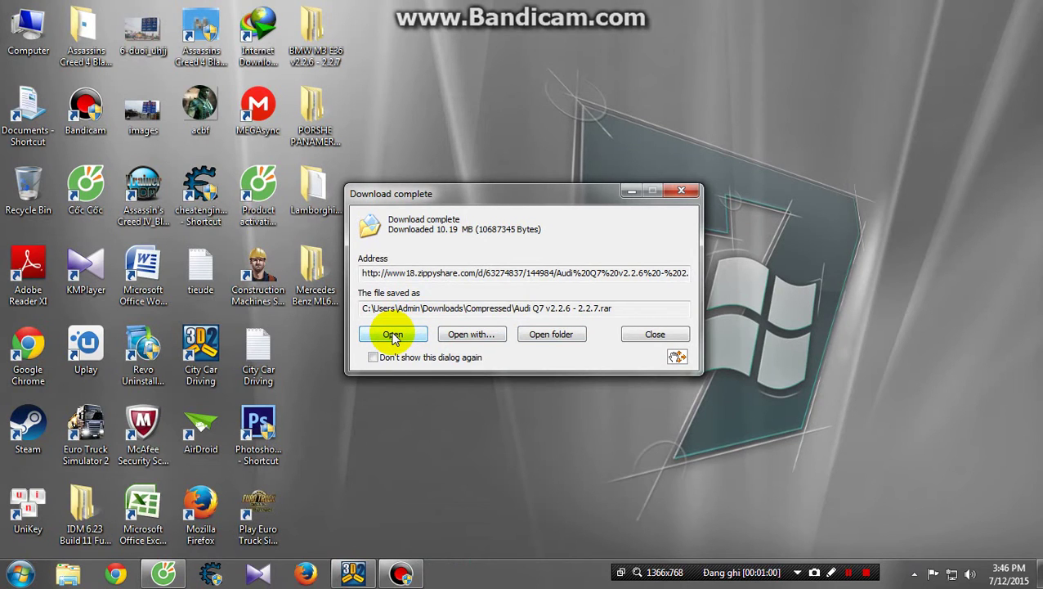
click(394, 334)
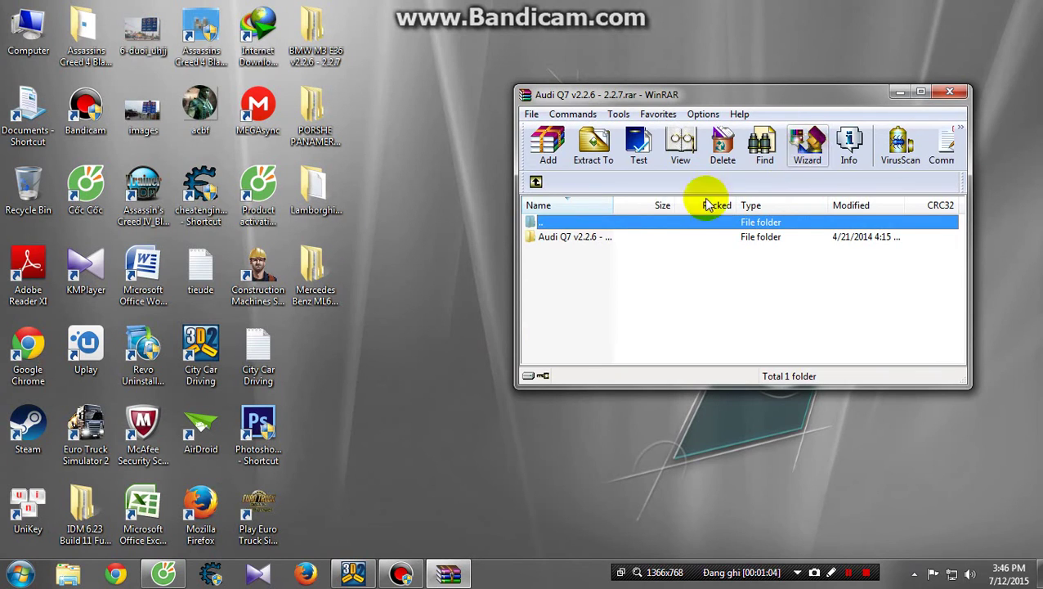
Step: Locate the Audi Q7 v2.2.6 - 2.2.7 archive in the Compressed folder under Downloads, and close the folder window
double_click(30, 116)
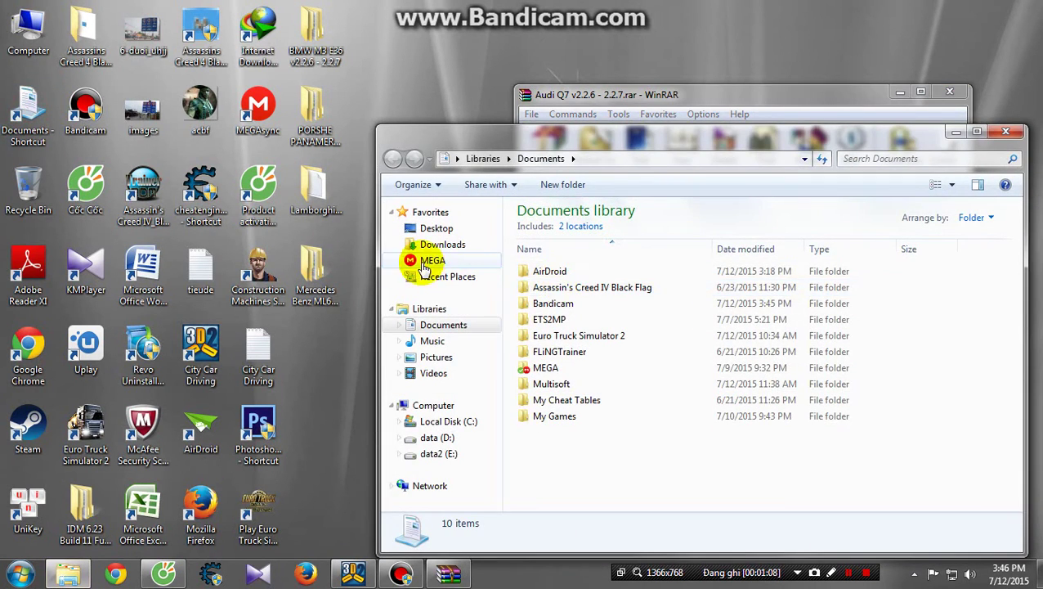
click(429, 245)
click(576, 230)
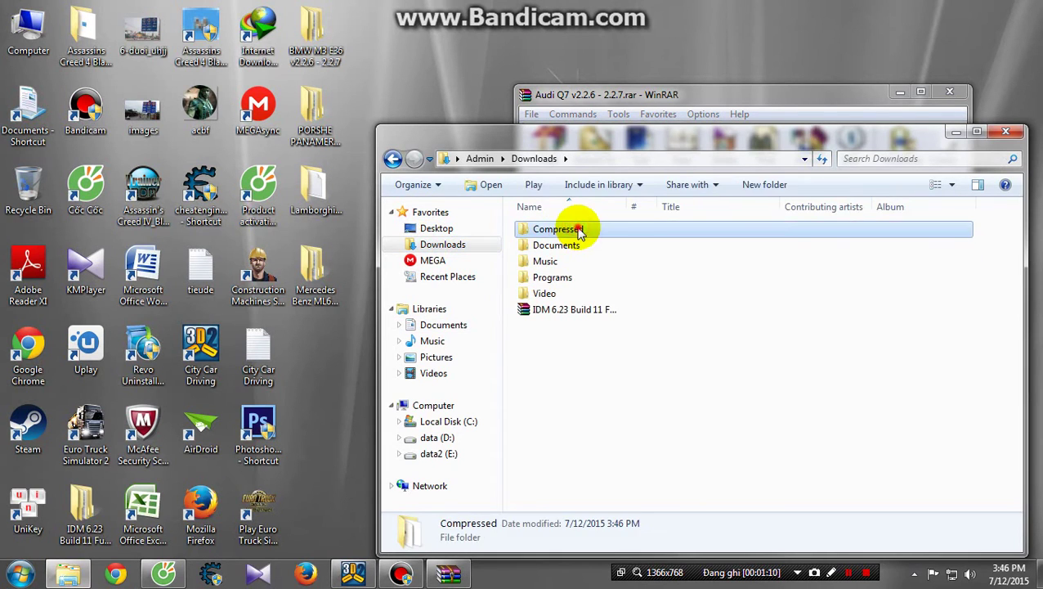
double_click(578, 230)
scroll(685, 377, down, 6)
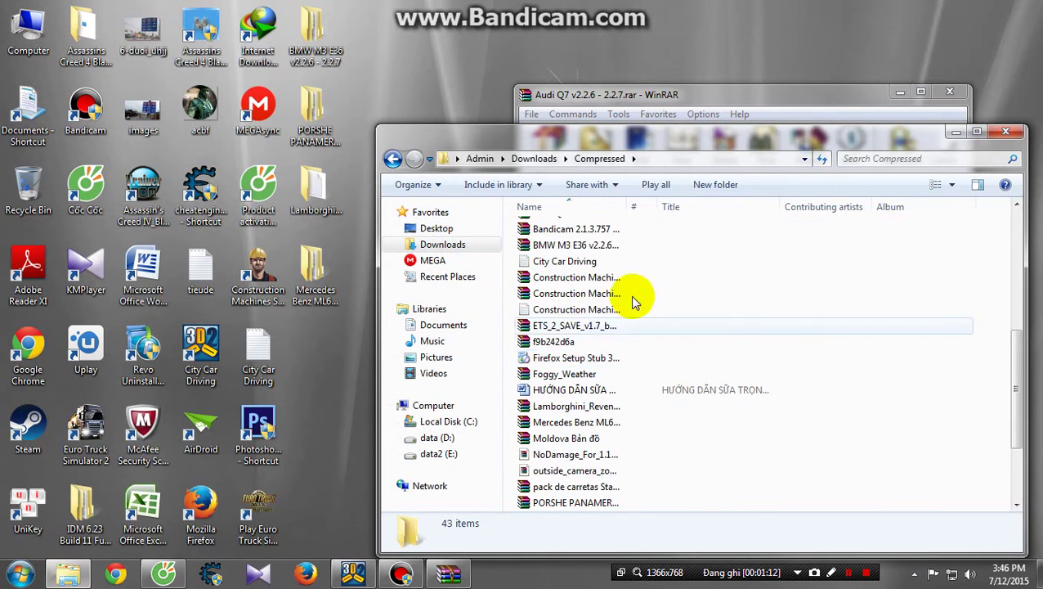
scroll(587, 275, up, 1)
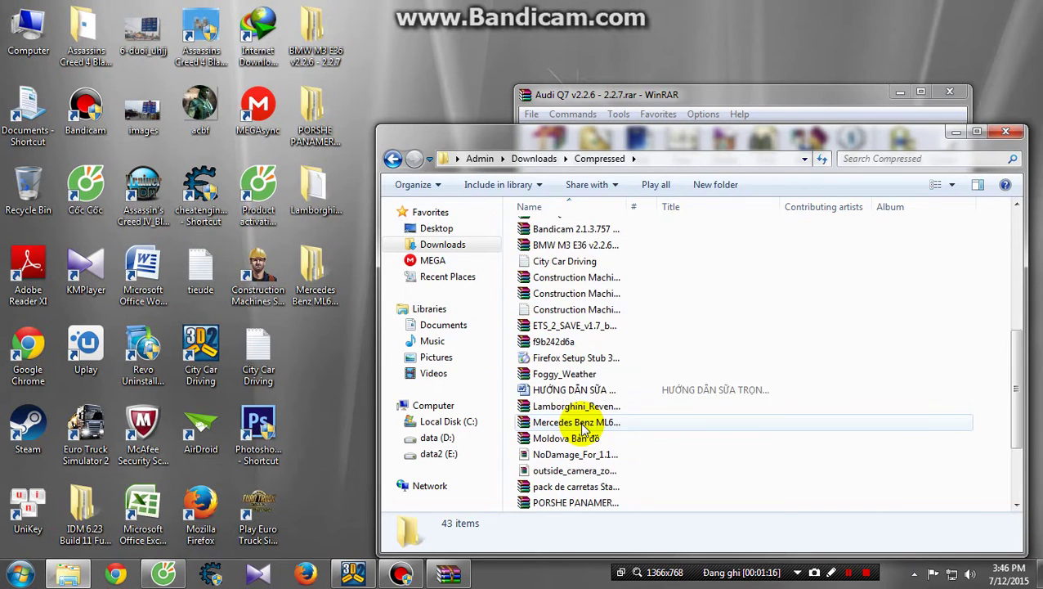
scroll(580, 418, down, 2)
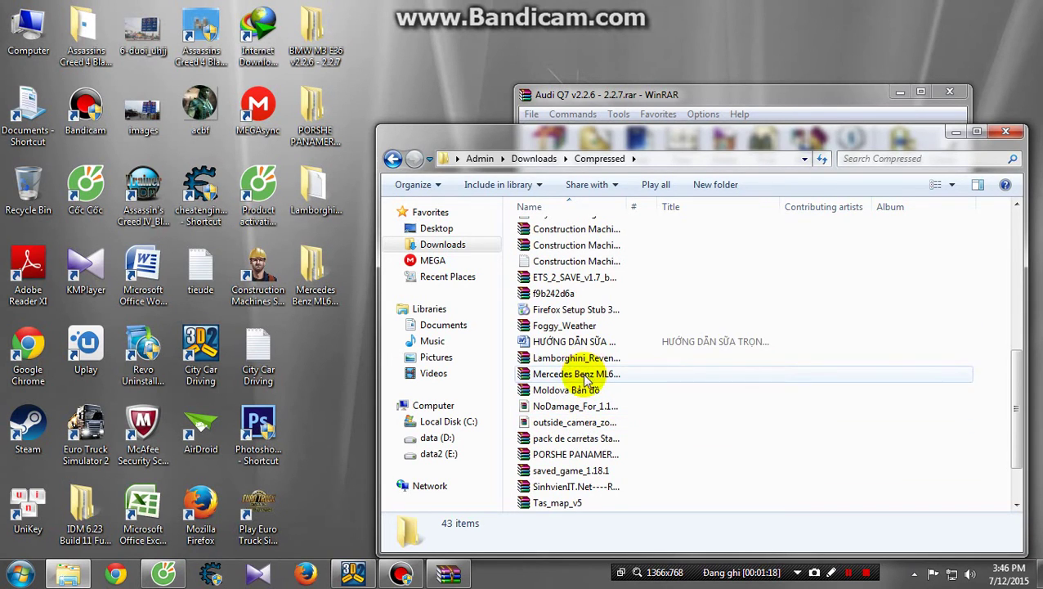
scroll(570, 454, down, 2)
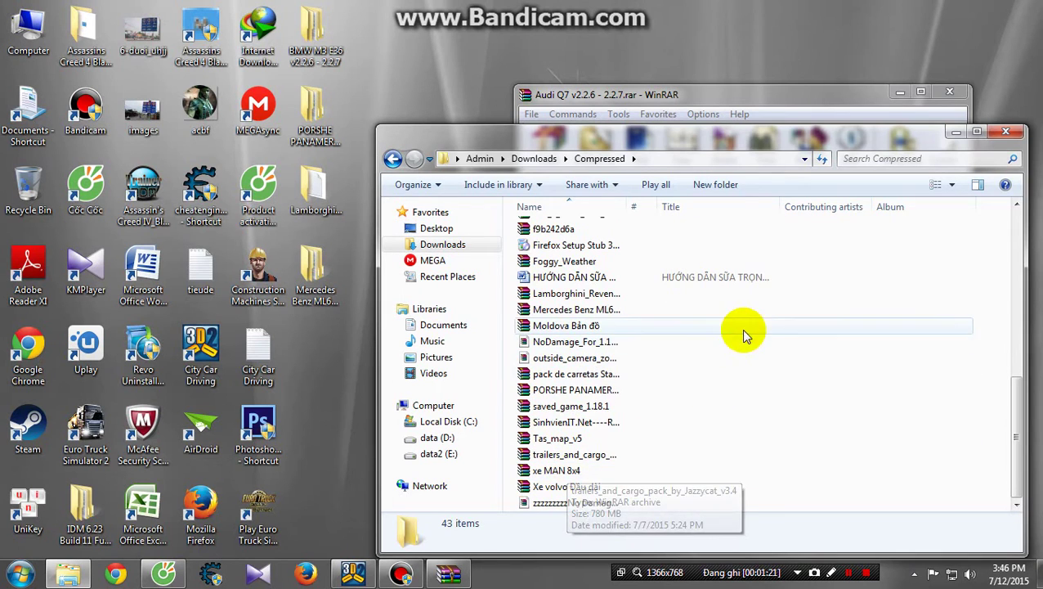
scroll(597, 415, up, 1)
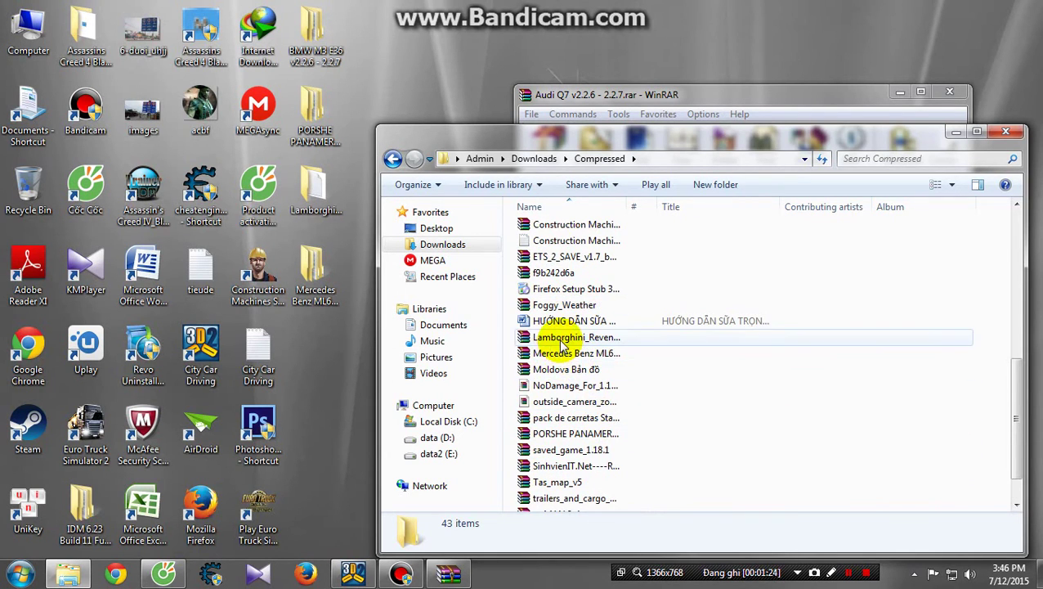
scroll(564, 385, up, 1)
scroll(564, 380, up, 1)
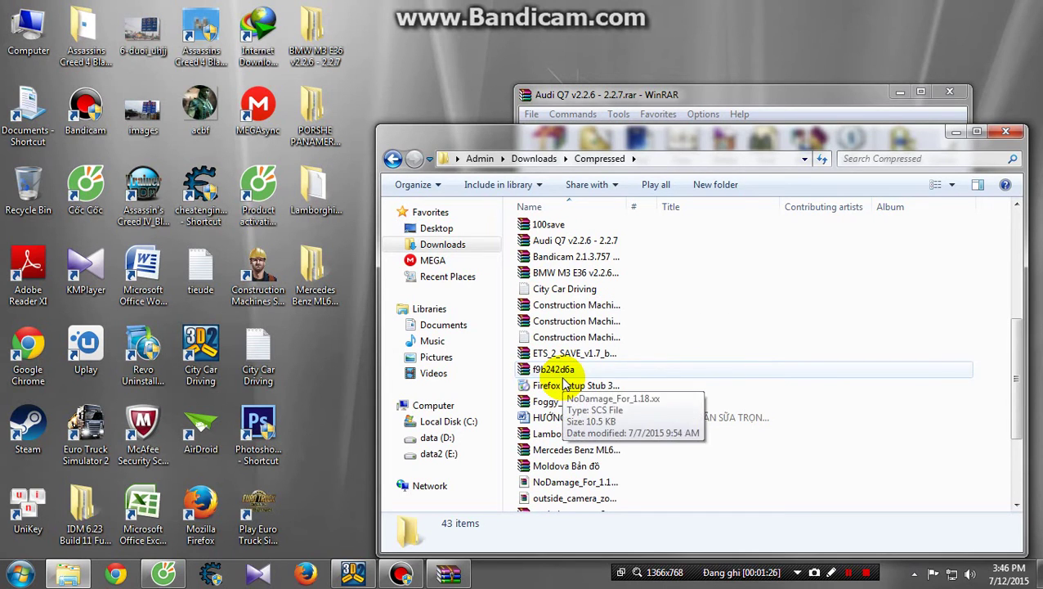
click(570, 240)
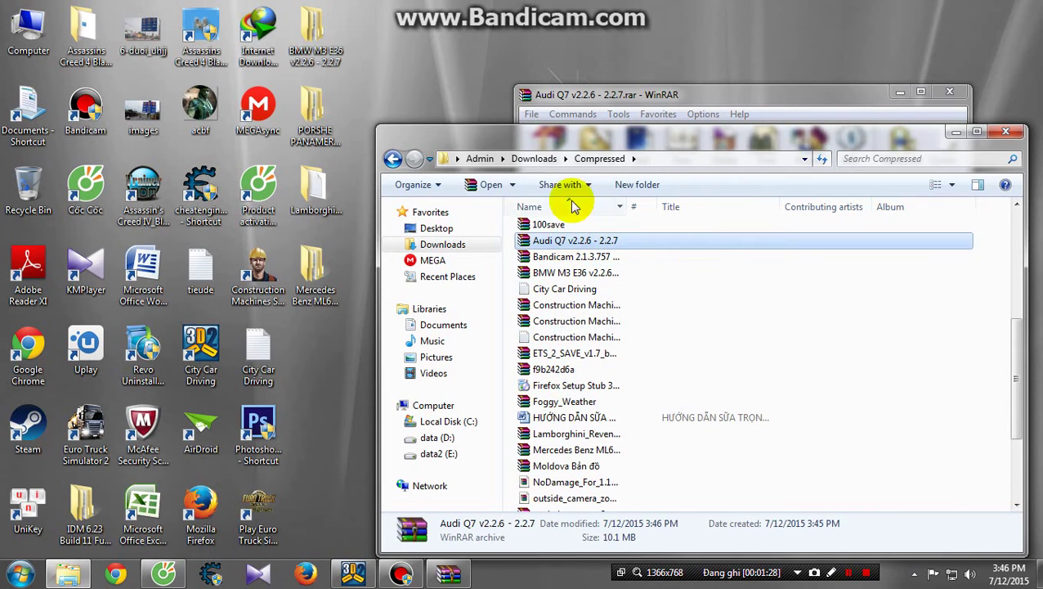
click(1006, 132)
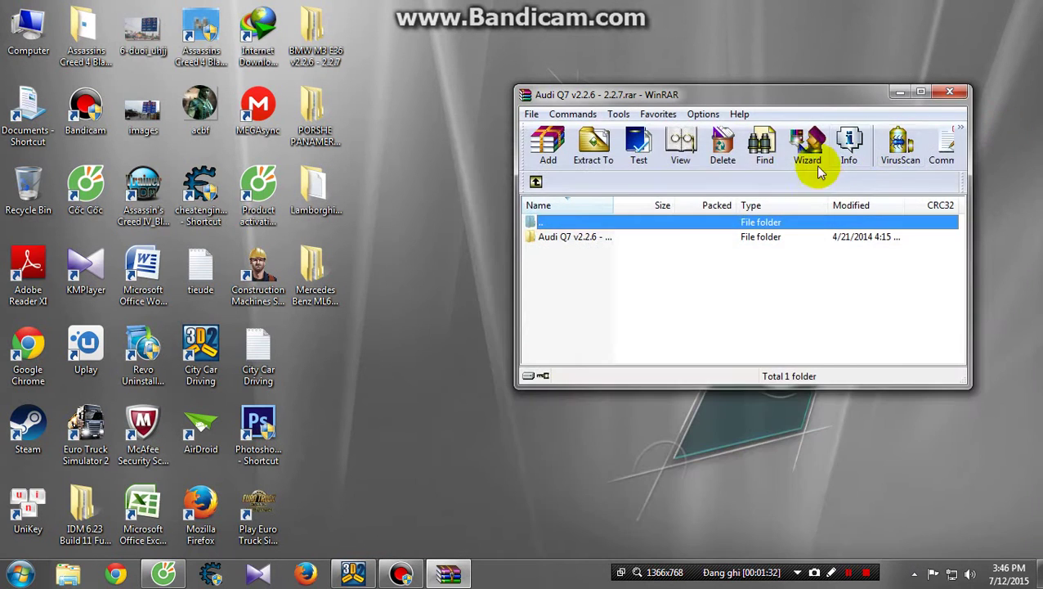
Step: Extract the Audi Q7 archive to an Audi Q7 v2.2.6 - 2.2.7 folder on the desktop using the WinRAR wizard, and close WinRAR
click(807, 154)
click(739, 354)
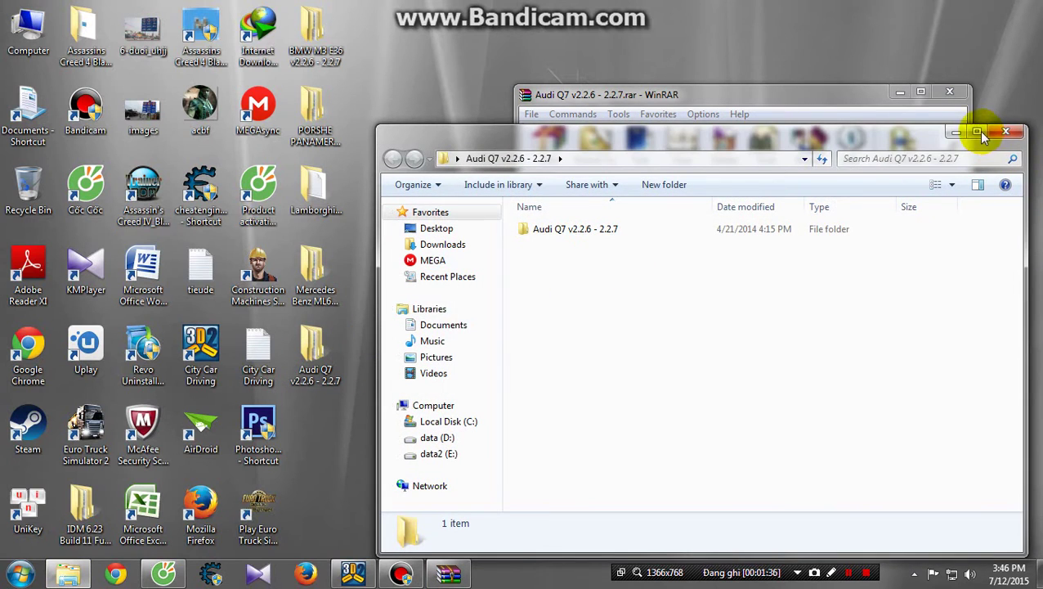
click(314, 356)
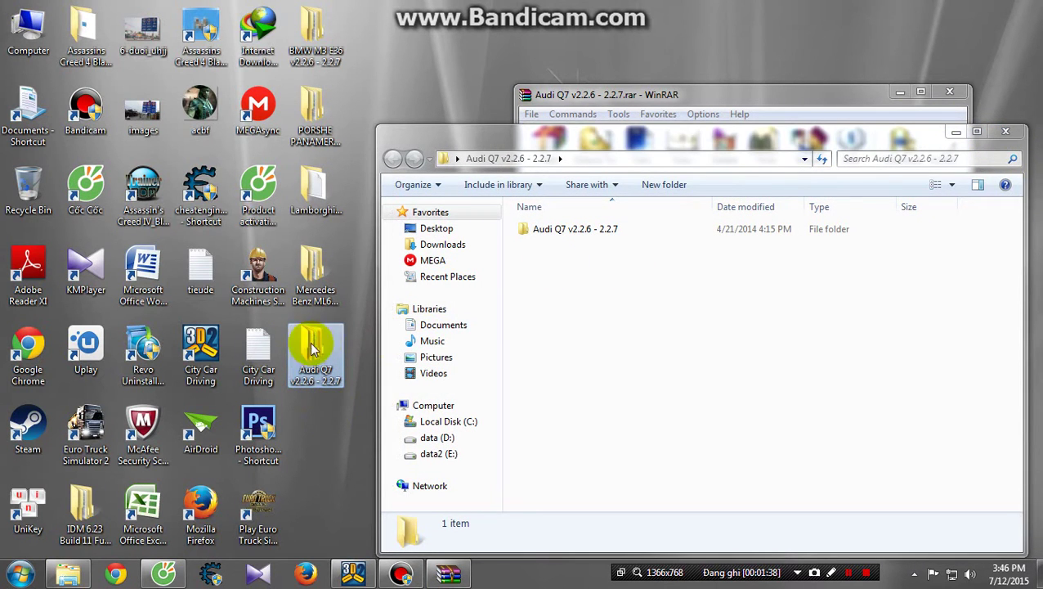
click(586, 231)
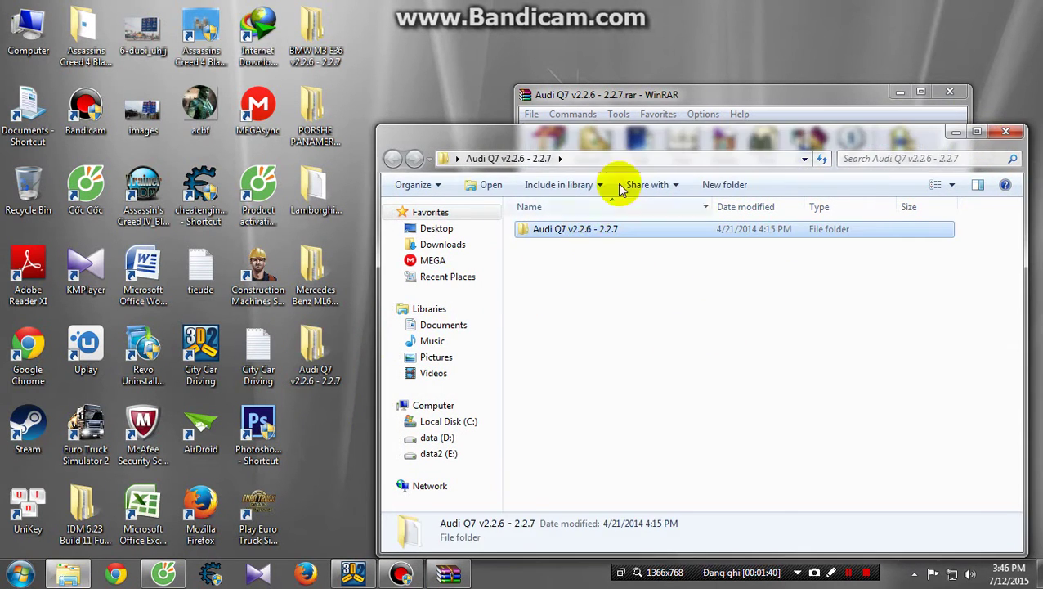
click(949, 92)
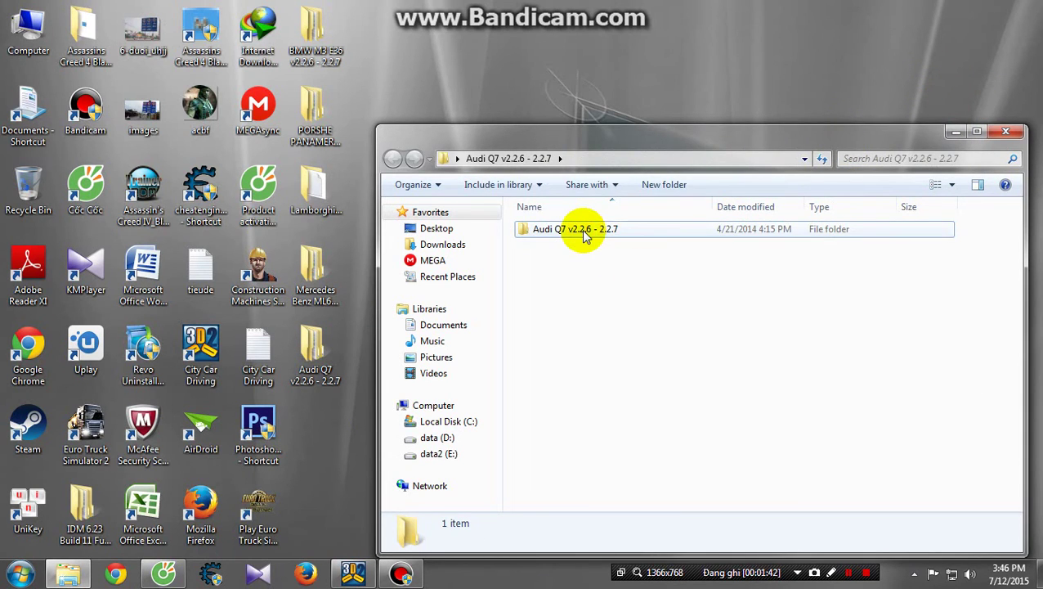
Step: View the preview pictures in the Screens folder of the extracted Audi Q7 mod and return to the mod's main folder
double_click(583, 231)
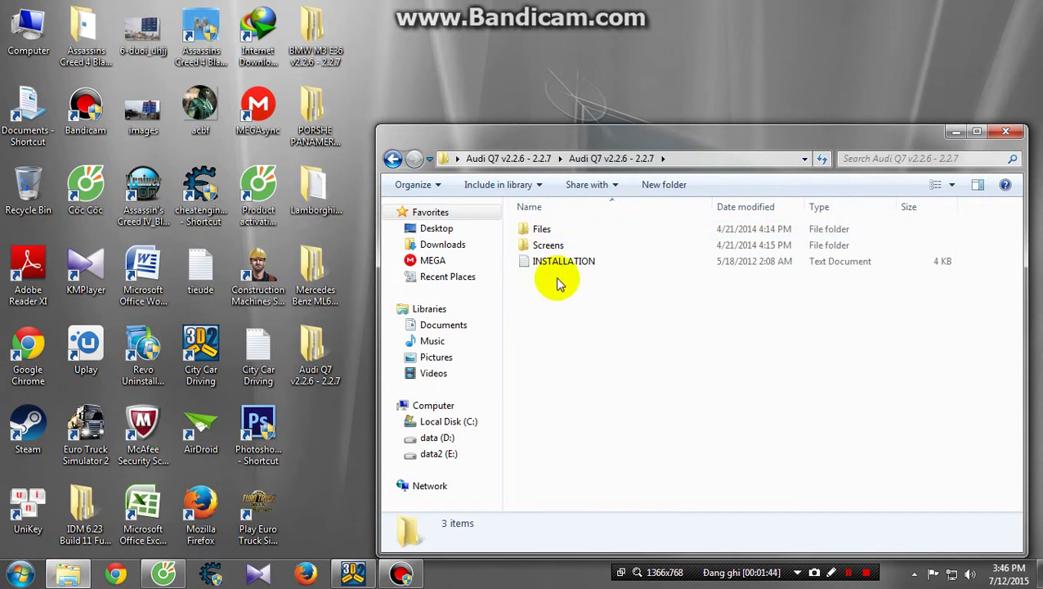
double_click(549, 246)
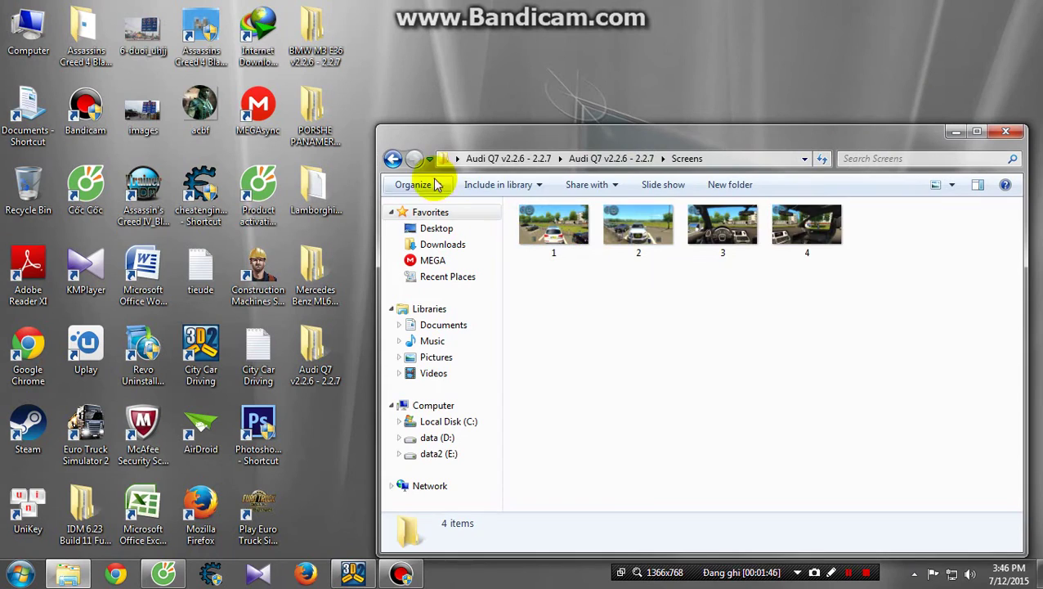
double_click(542, 237)
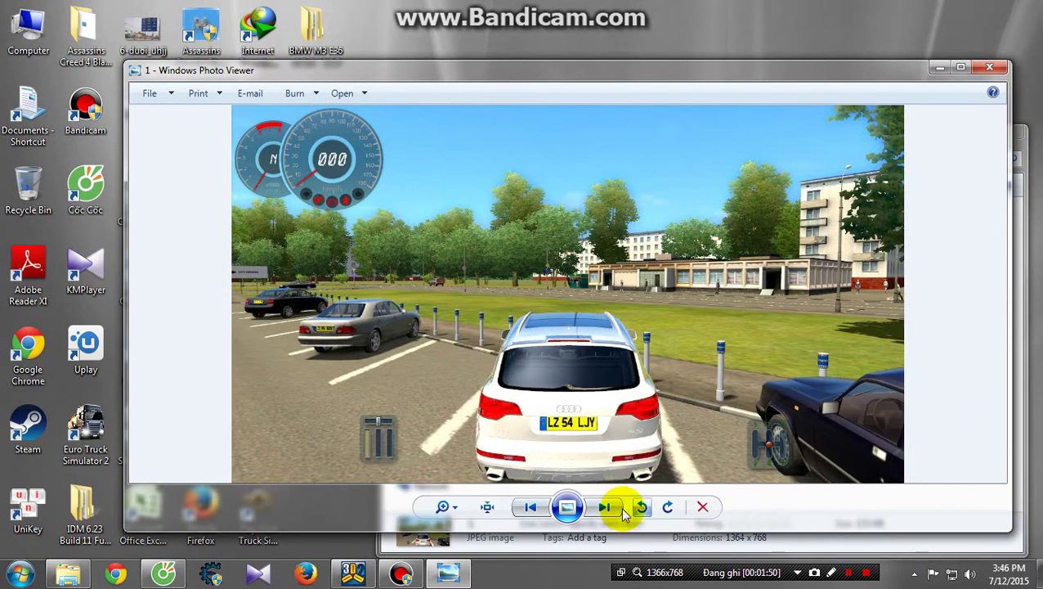
click(605, 507)
click(605, 507)
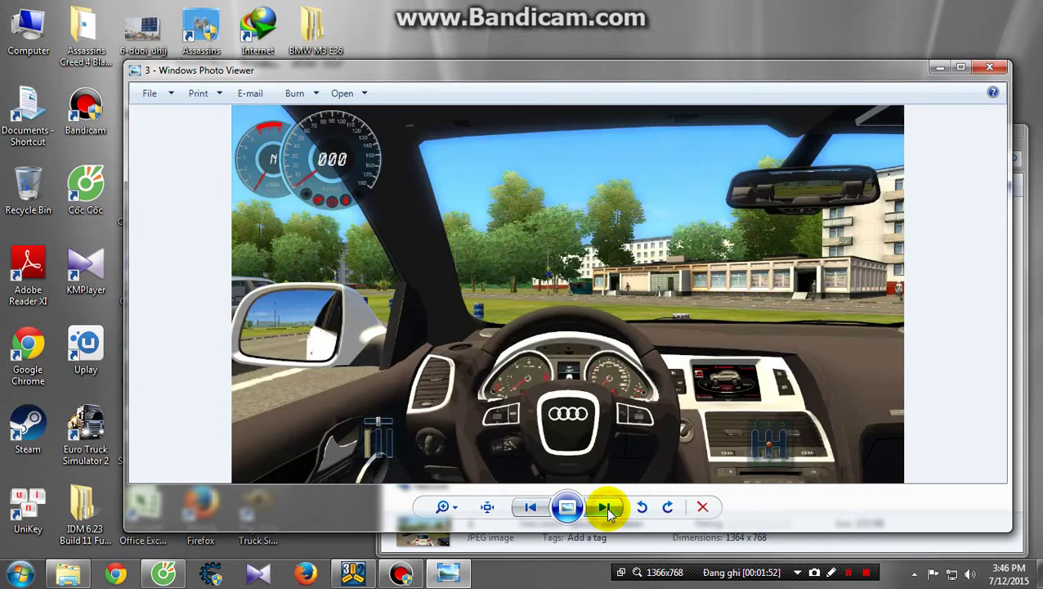
click(605, 508)
click(605, 507)
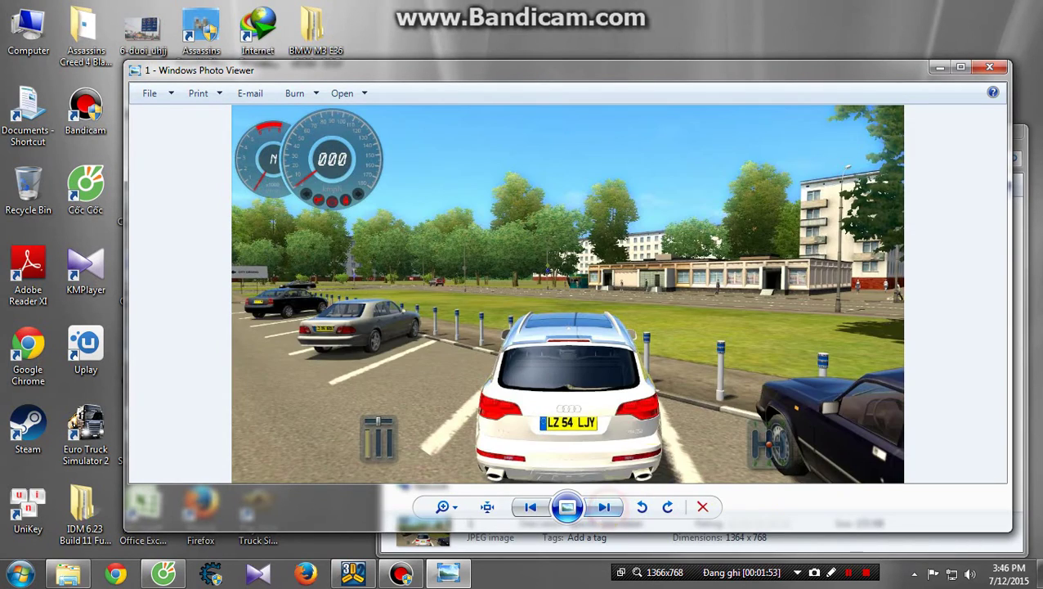
click(991, 65)
click(394, 159)
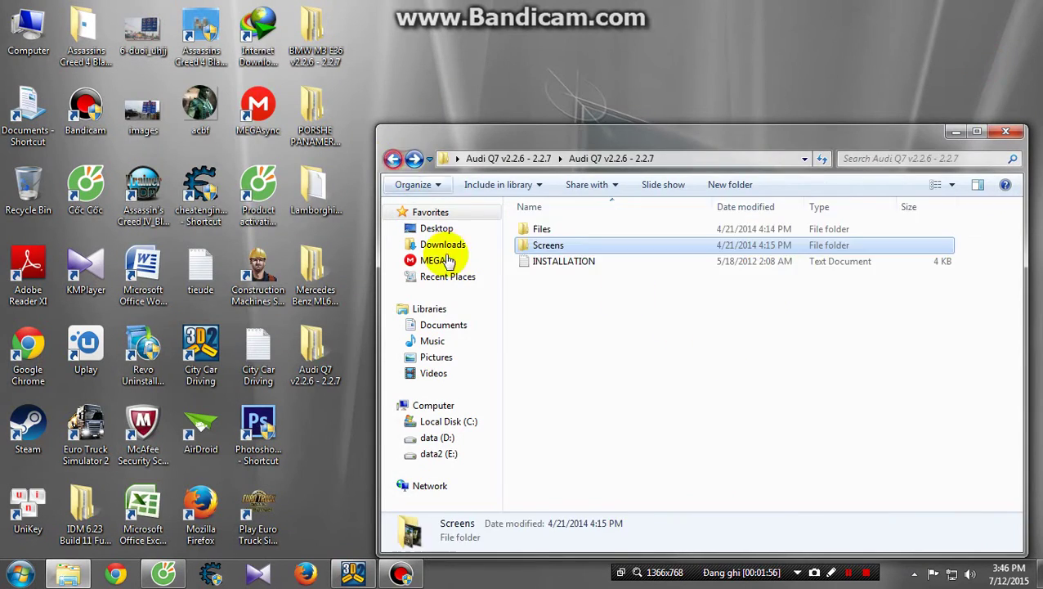
click(671, 355)
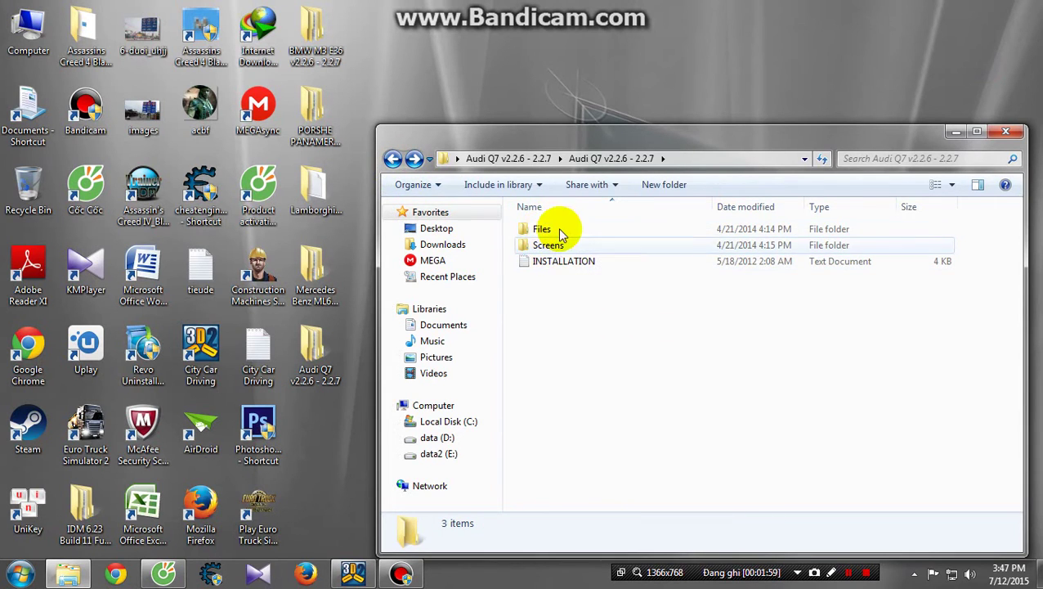
Step: Open the City Car Driving shortcut's file location beside the mod window and go up to the game's main City Car Driving folder
drag(587, 145, 675, 124)
click(421, 190)
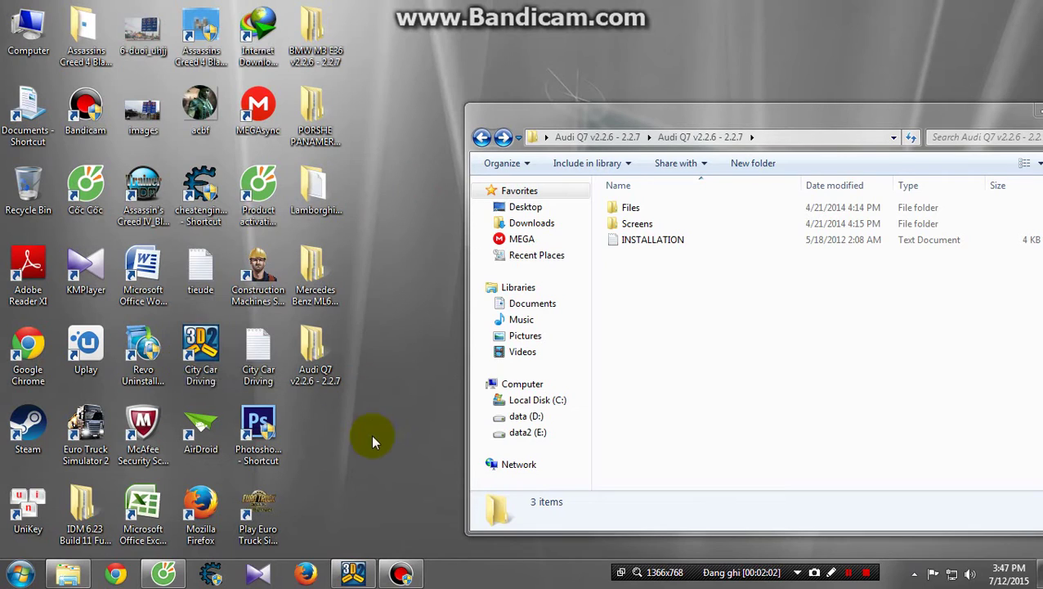
right_click(196, 361)
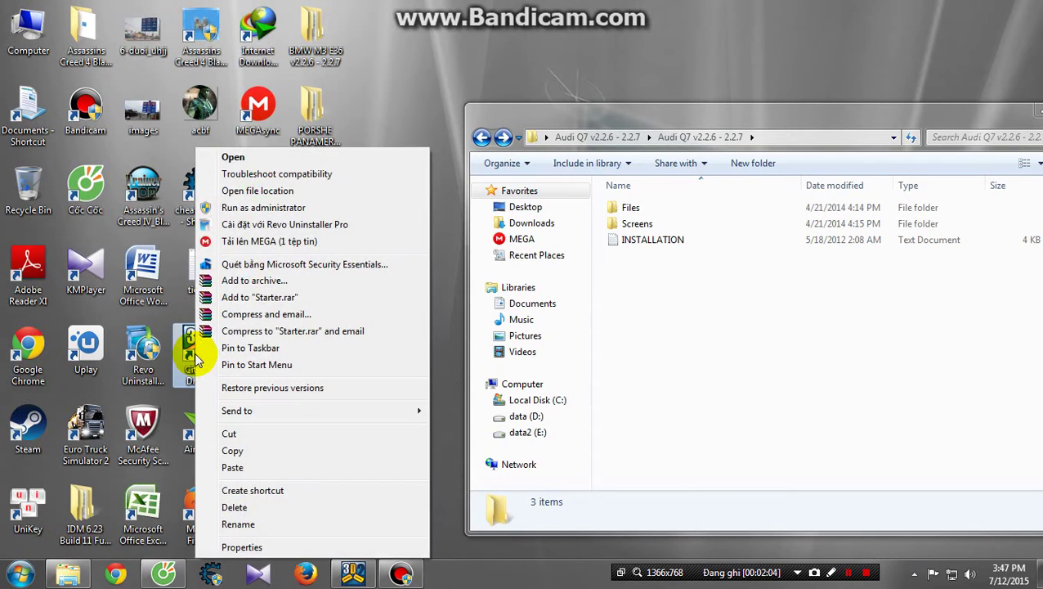
click(283, 194)
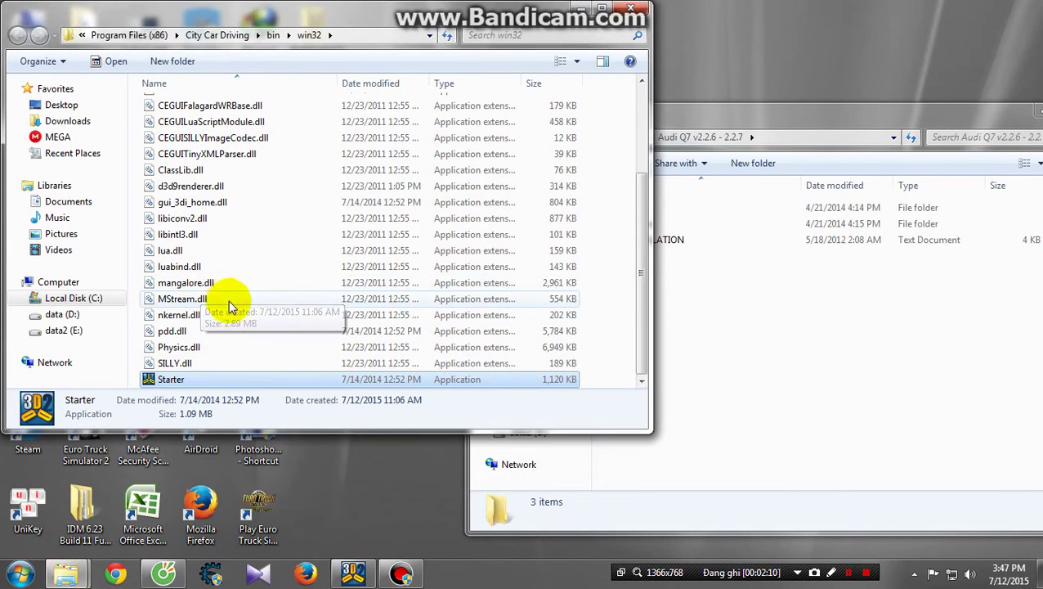
scroll(242, 269, down, 3)
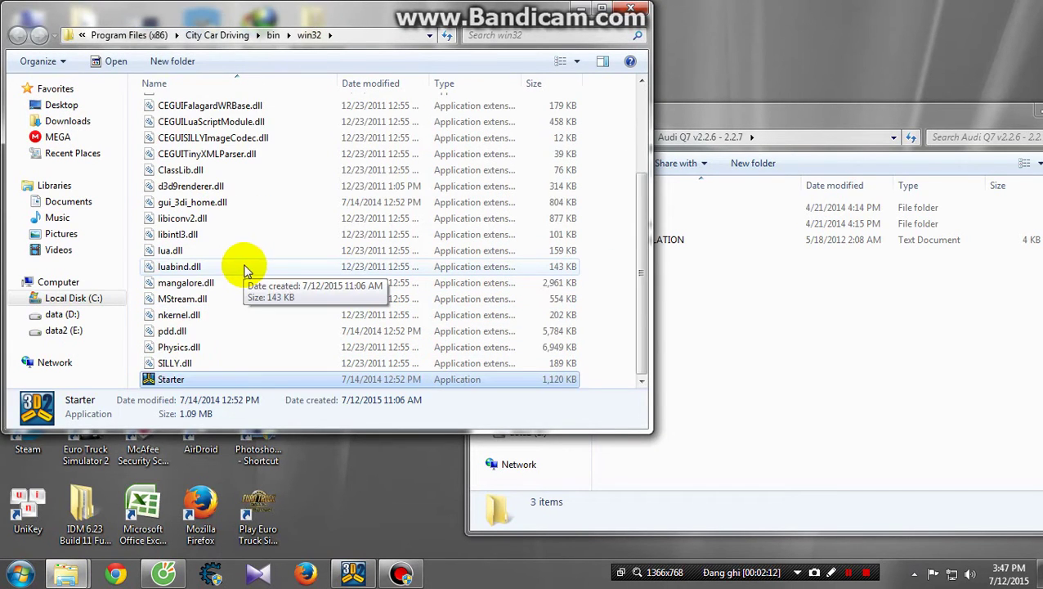
click(219, 35)
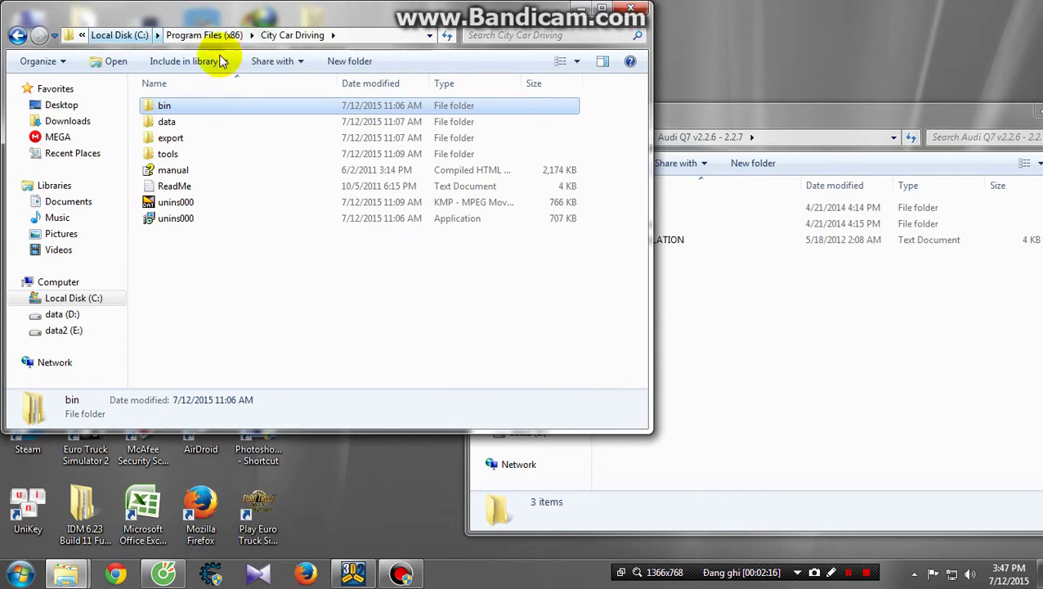
click(236, 313)
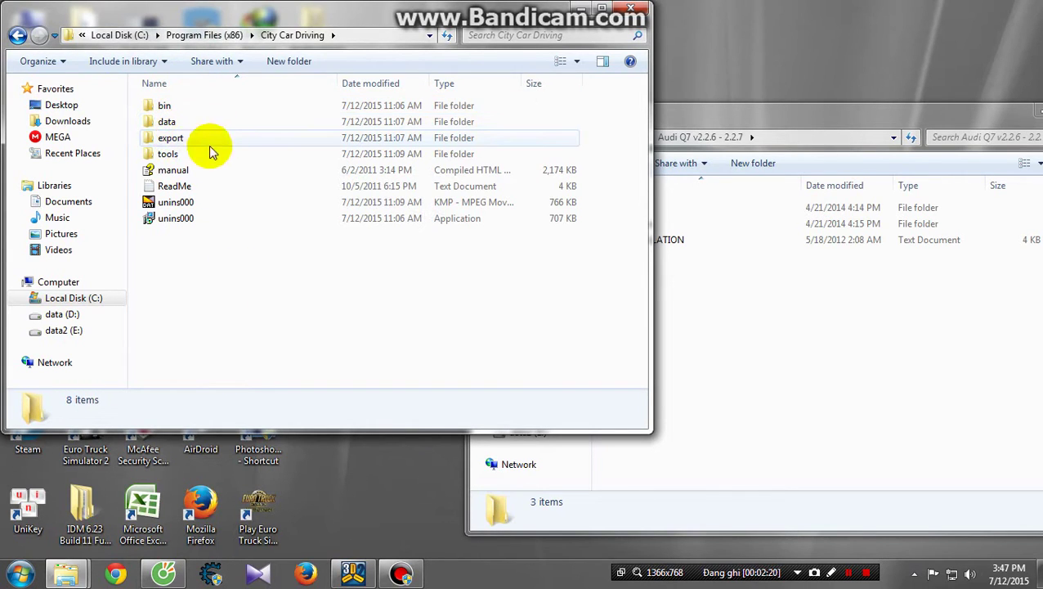
Step: Copy the data and export folders from the Audi Q7 mod's Files folder
click(890, 372)
double_click(631, 208)
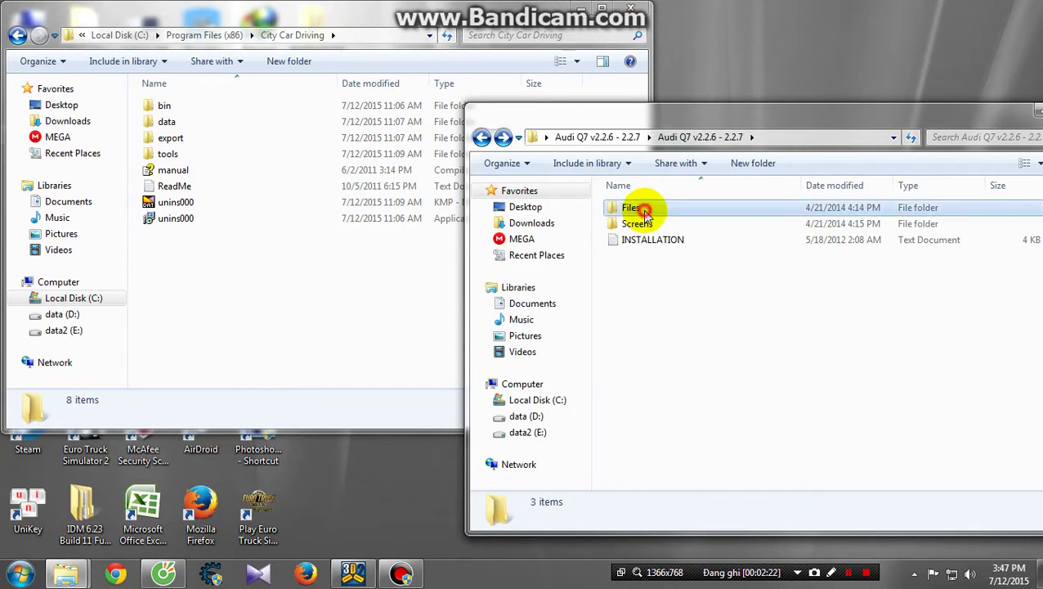
drag(716, 285, 637, 209)
right_click(635, 210)
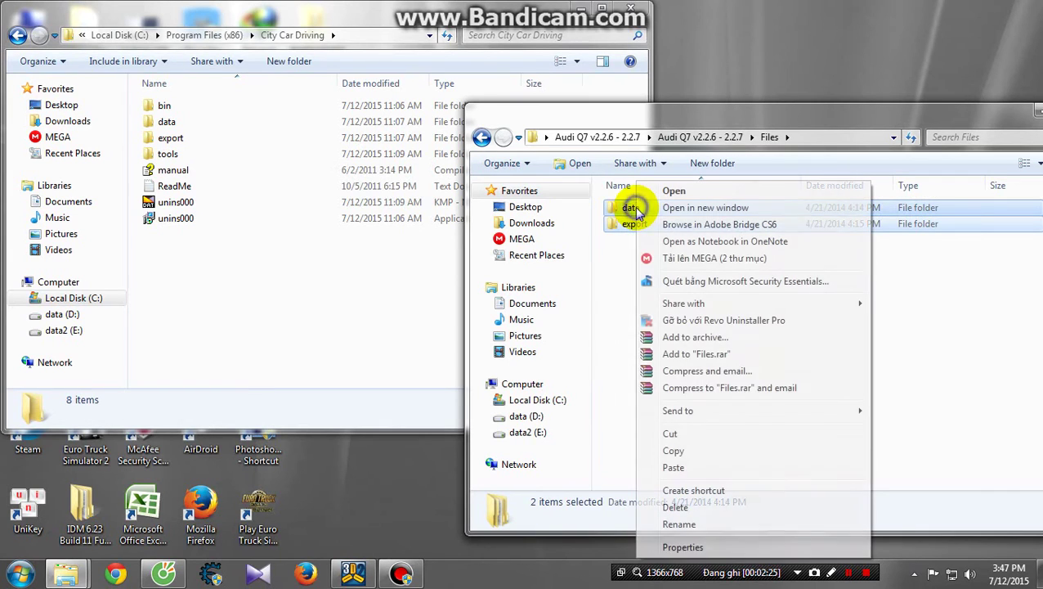
click(676, 451)
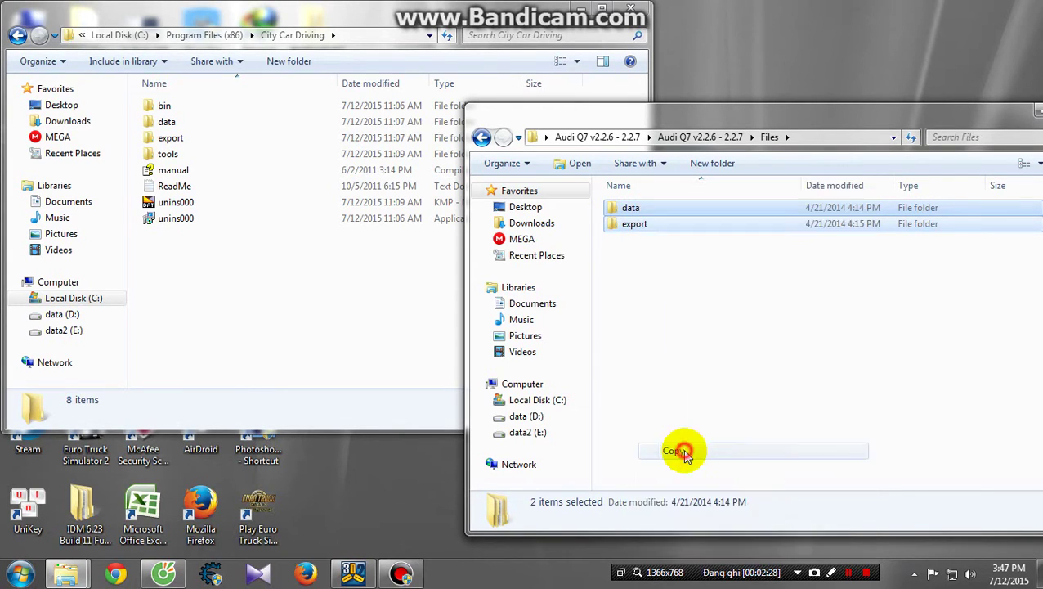
Step: Paste the data and export folders into the City Car Driving folder, merging all existing folders and granting administrator permission for all items
click(199, 238)
right_click(203, 292)
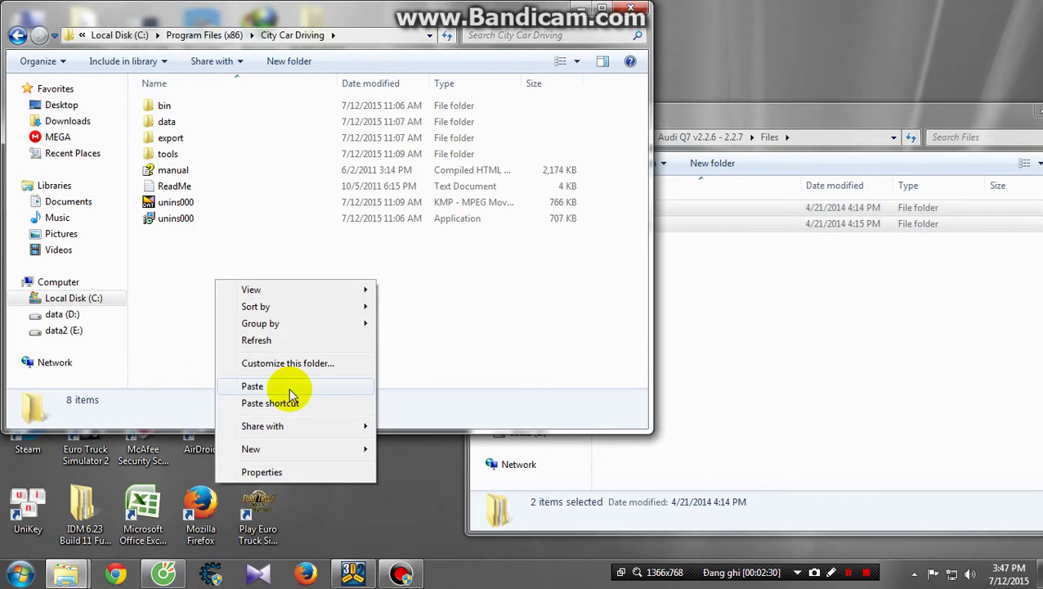
click(260, 386)
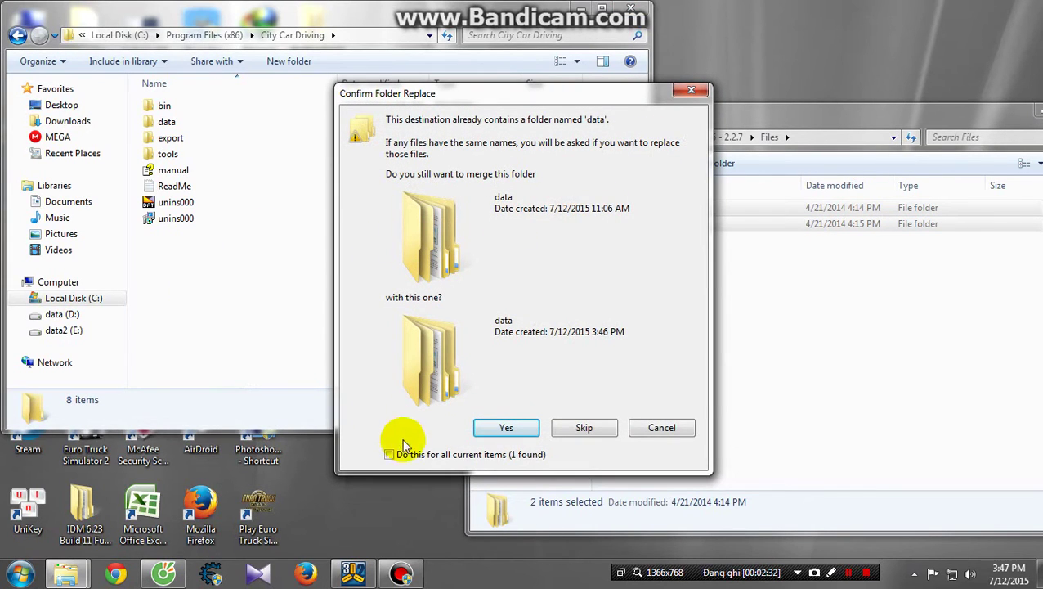
click(390, 455)
click(506, 427)
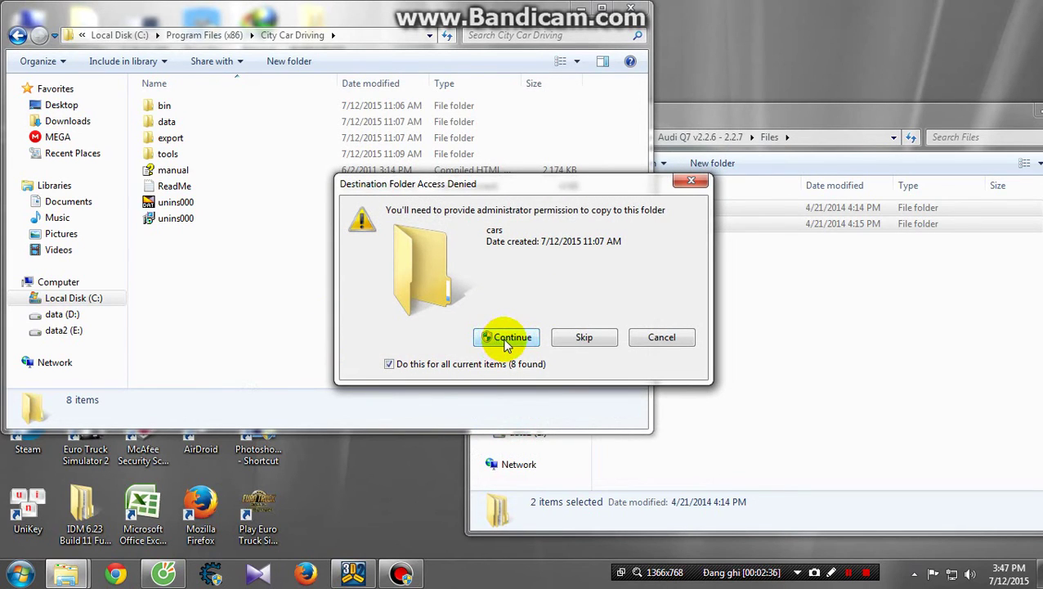
click(506, 340)
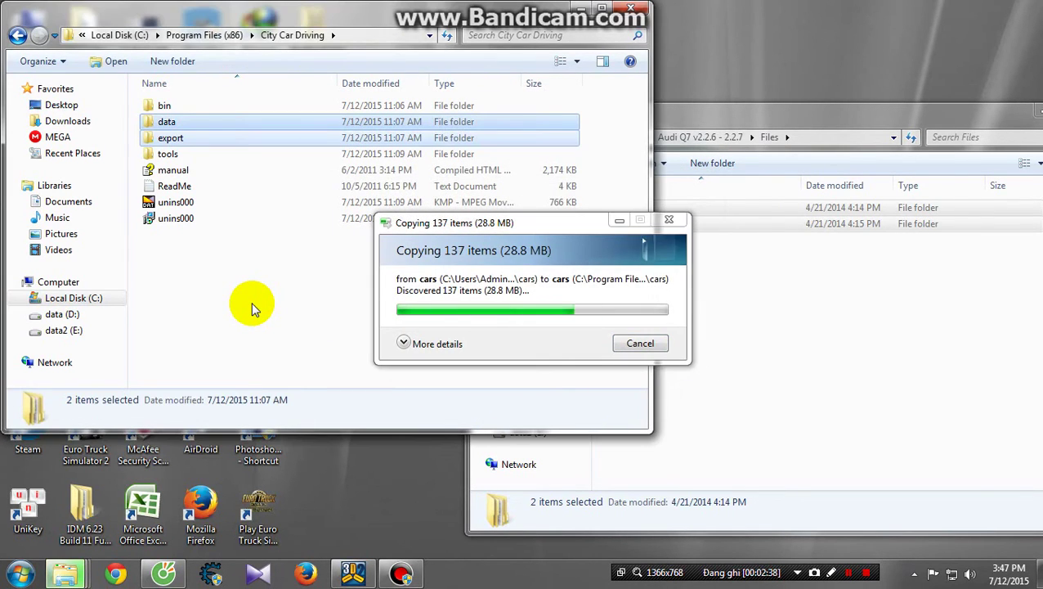
click(251, 302)
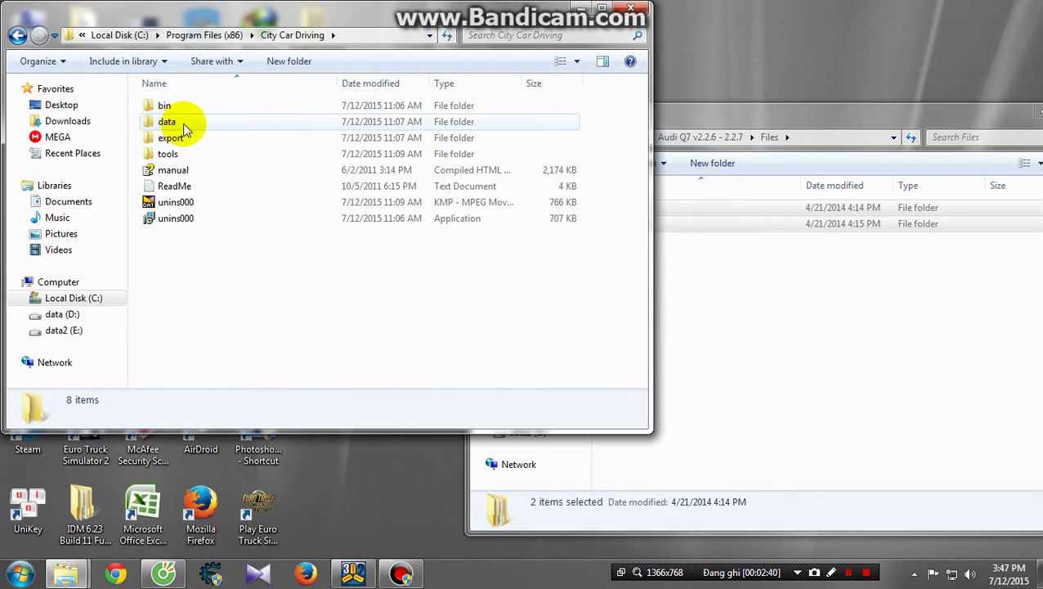
Step: Return to the mod's main folder, open the INSTALLATION text file and place its window clear of the game folder's file list
click(764, 329)
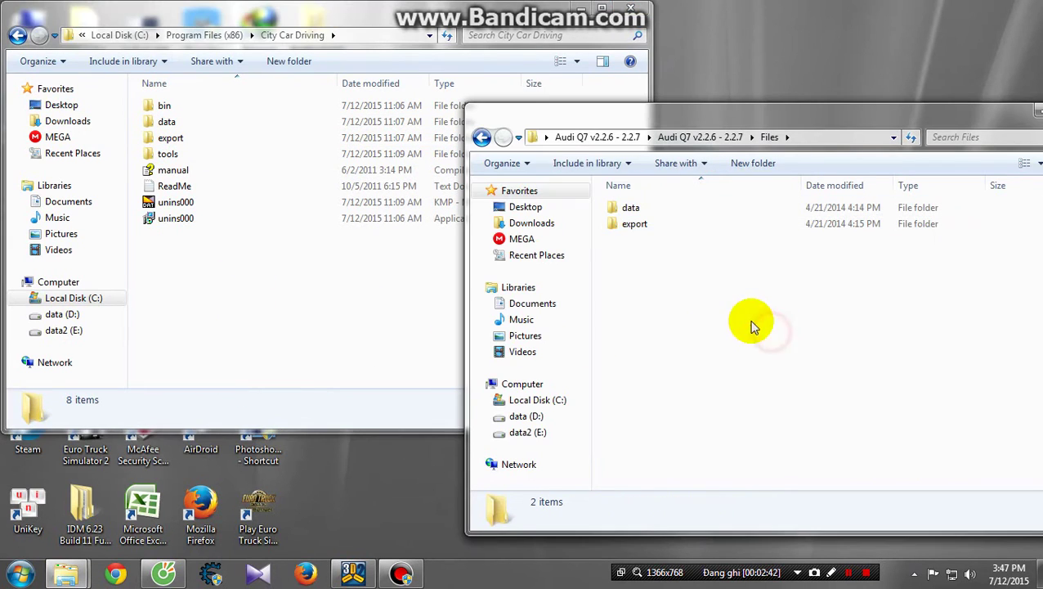
click(481, 138)
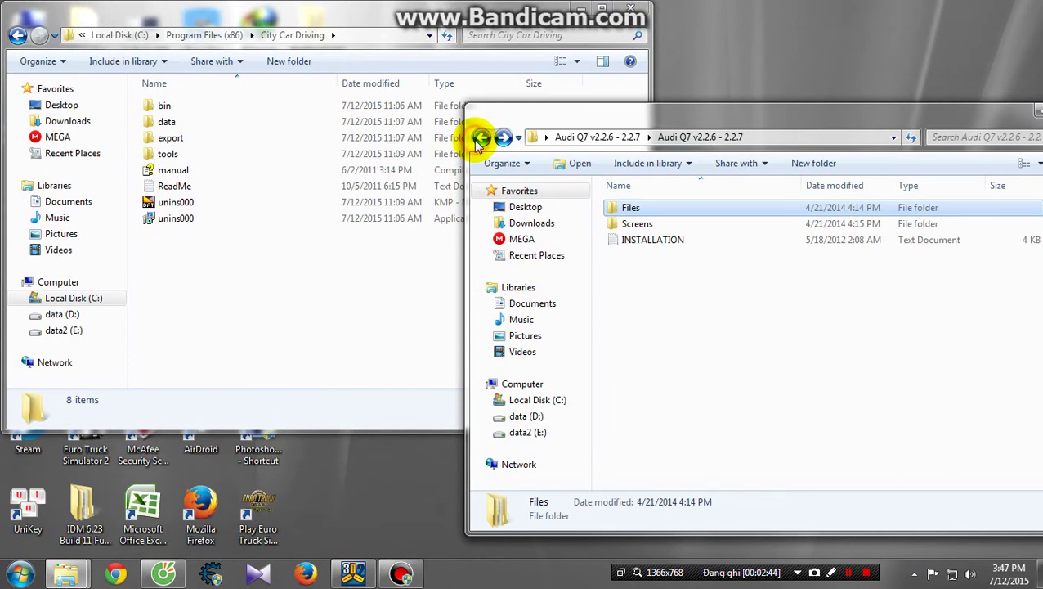
double_click(646, 246)
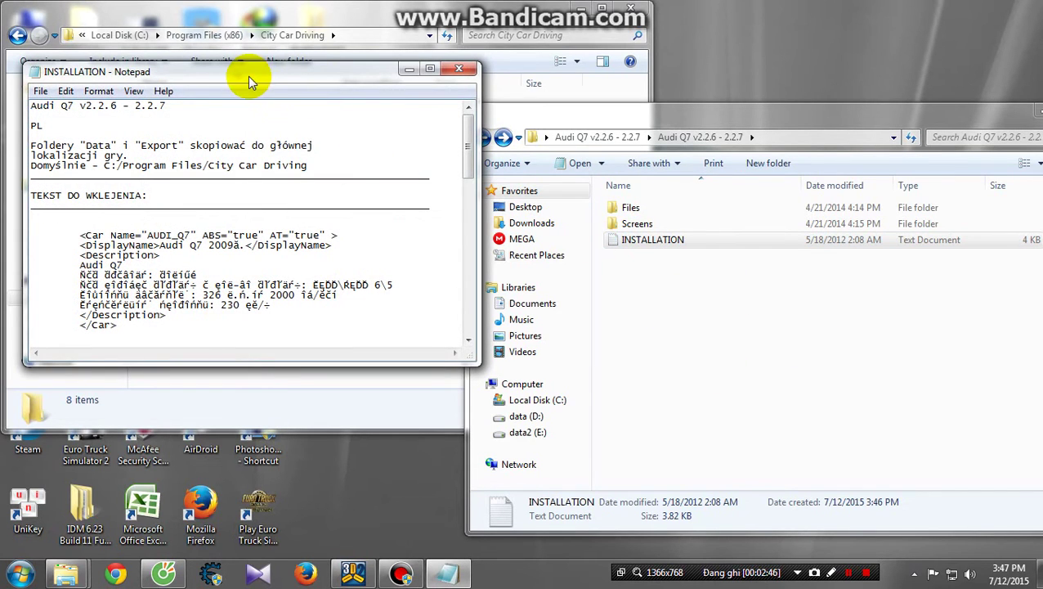
drag(247, 77, 270, 80)
drag(464, 85, 681, 88)
Step: Read through the Polish and English instructions in the INSTALLATION file
scroll(695, 262, down, 2)
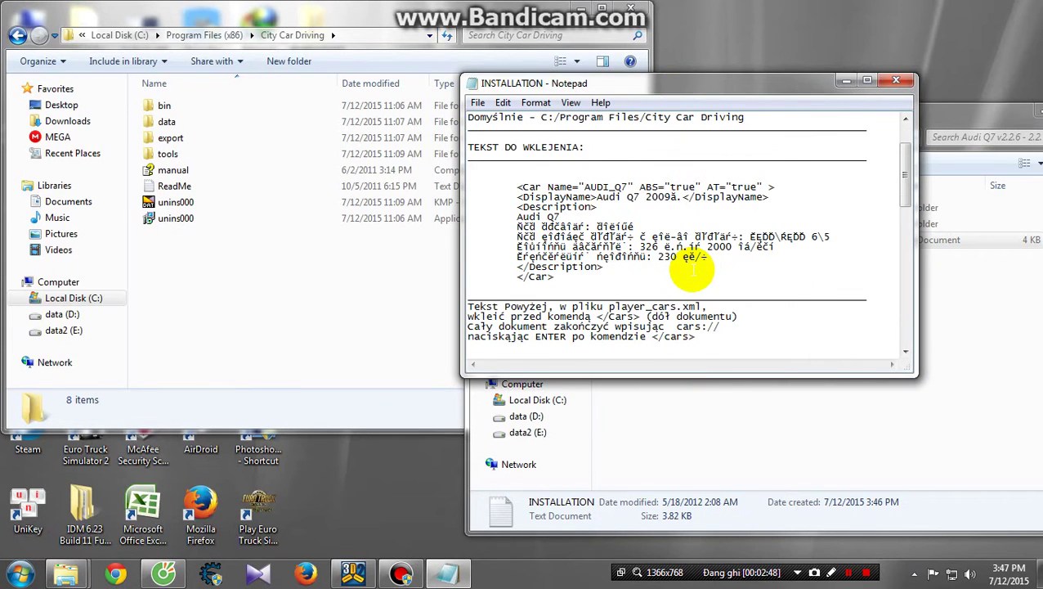
scroll(640, 260, up, 2)
scroll(523, 245, down, 3)
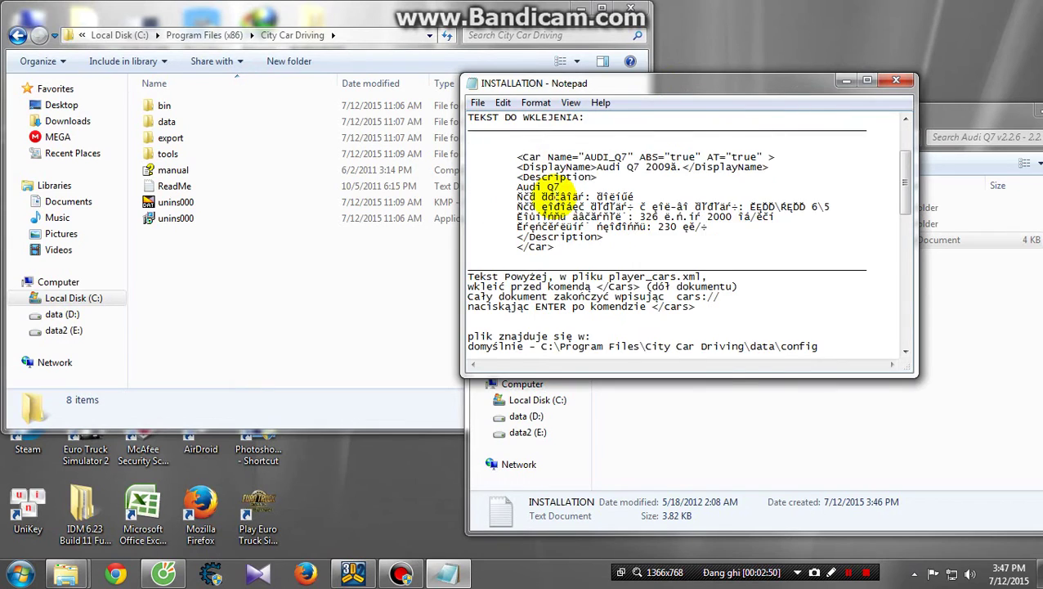
scroll(581, 254, up, 3)
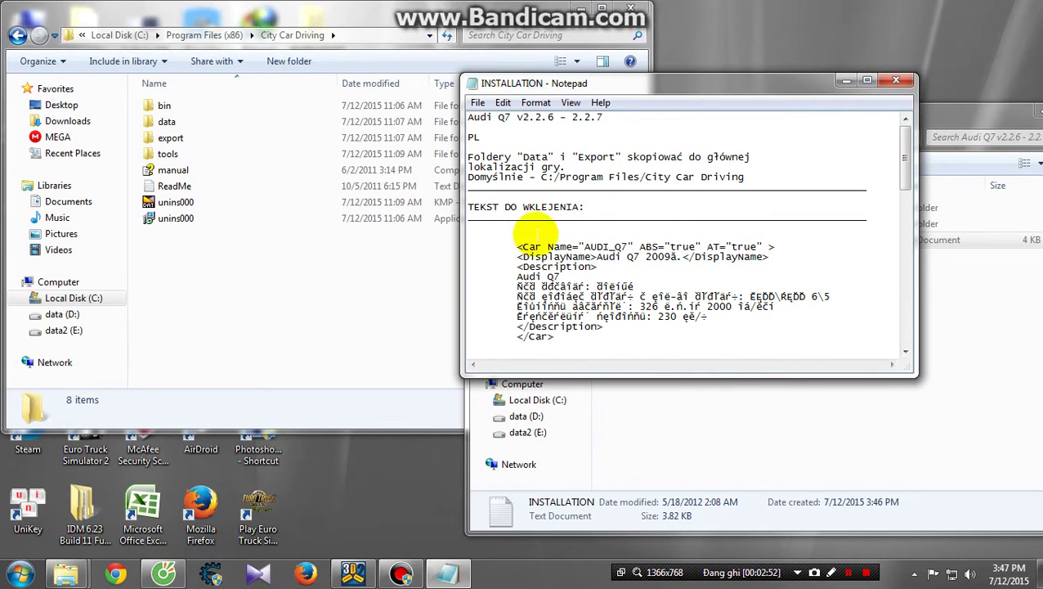
scroll(564, 262, down, 4)
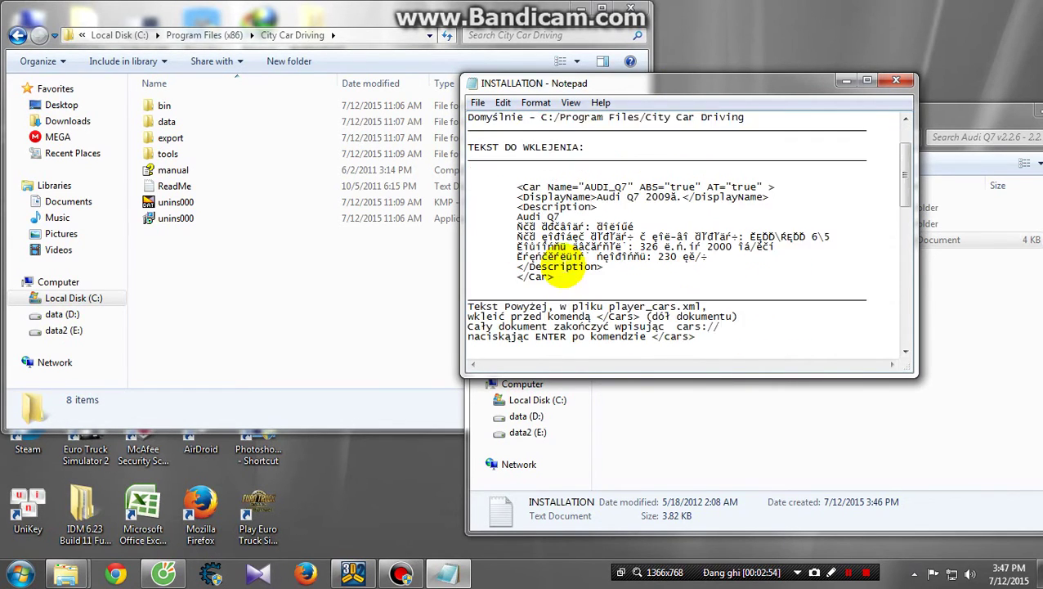
scroll(566, 257, down, 5)
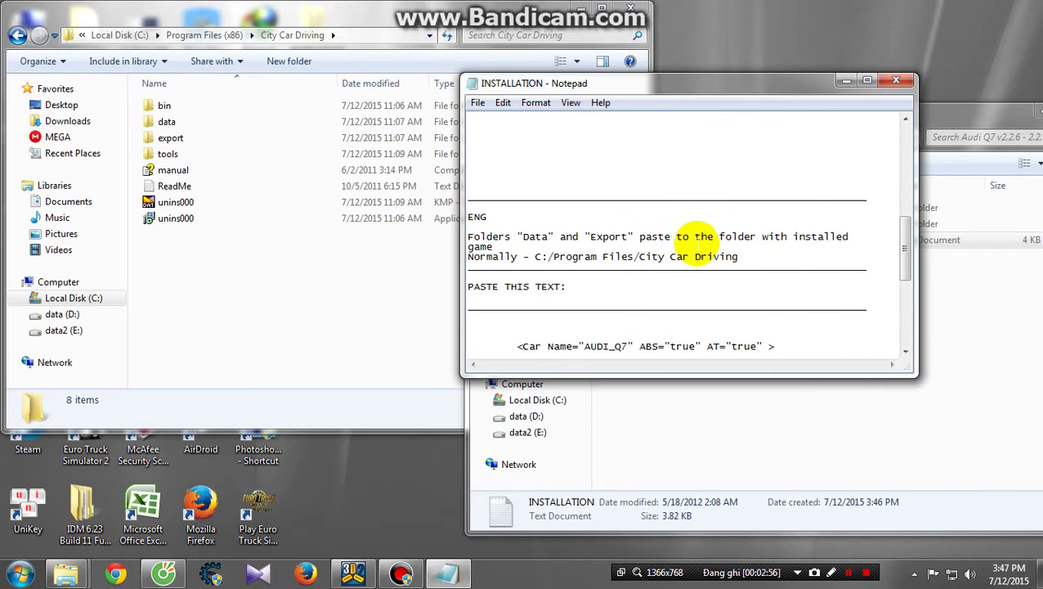
scroll(631, 256, down, 2)
scroll(693, 245, up, 3)
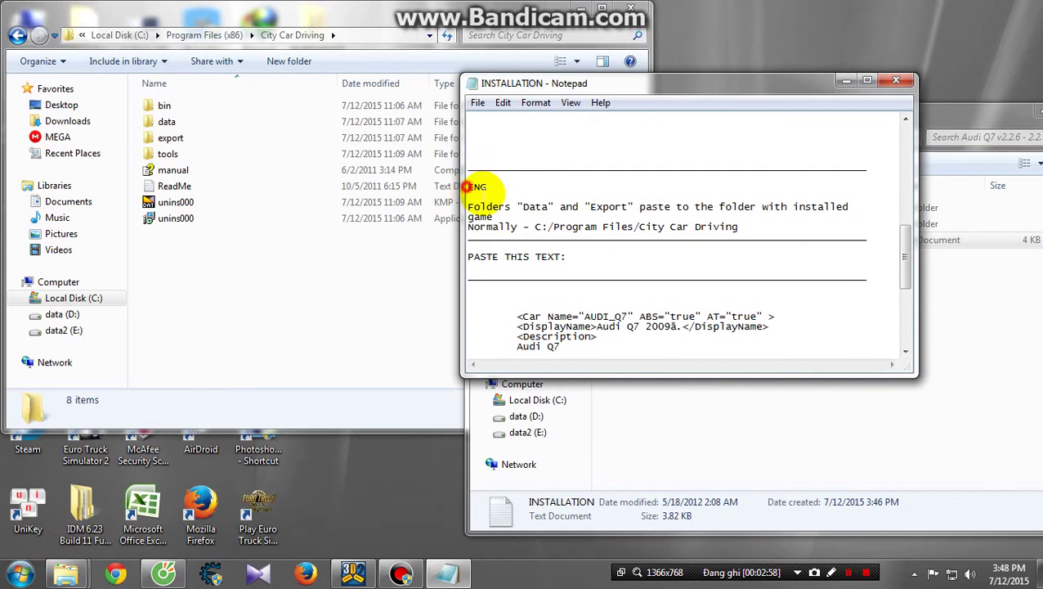
click(468, 188)
drag(474, 186, 699, 272)
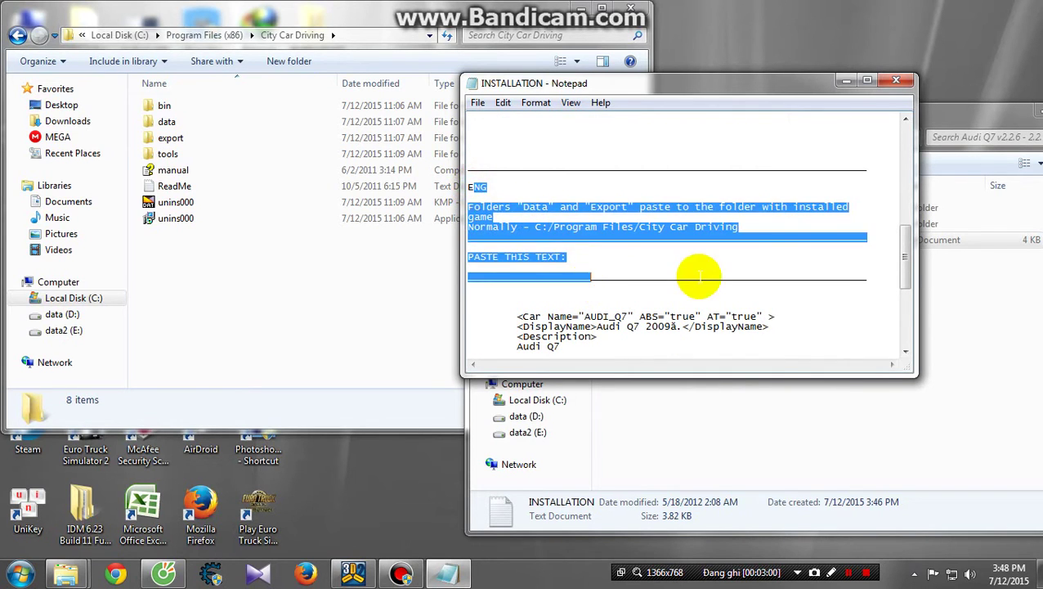
click(698, 273)
scroll(543, 221, up, 9)
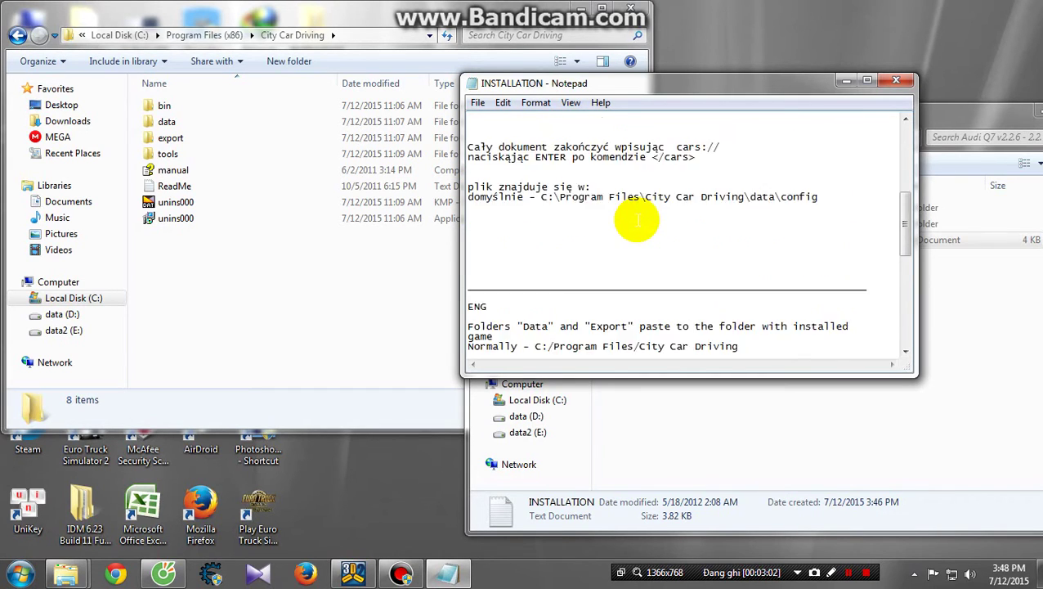
Step: Copy the complete AUDI_Q7 car entry, from its opening Car tag to </Car>, in the English section of the INSTALLATION file
scroll(572, 245, down, 12)
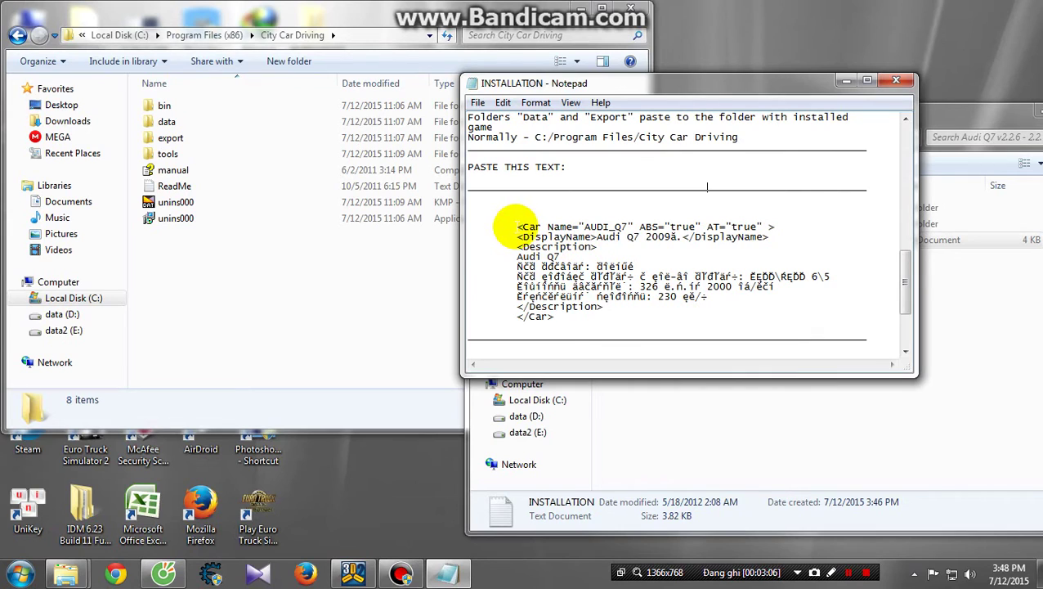
drag(515, 227, 574, 307)
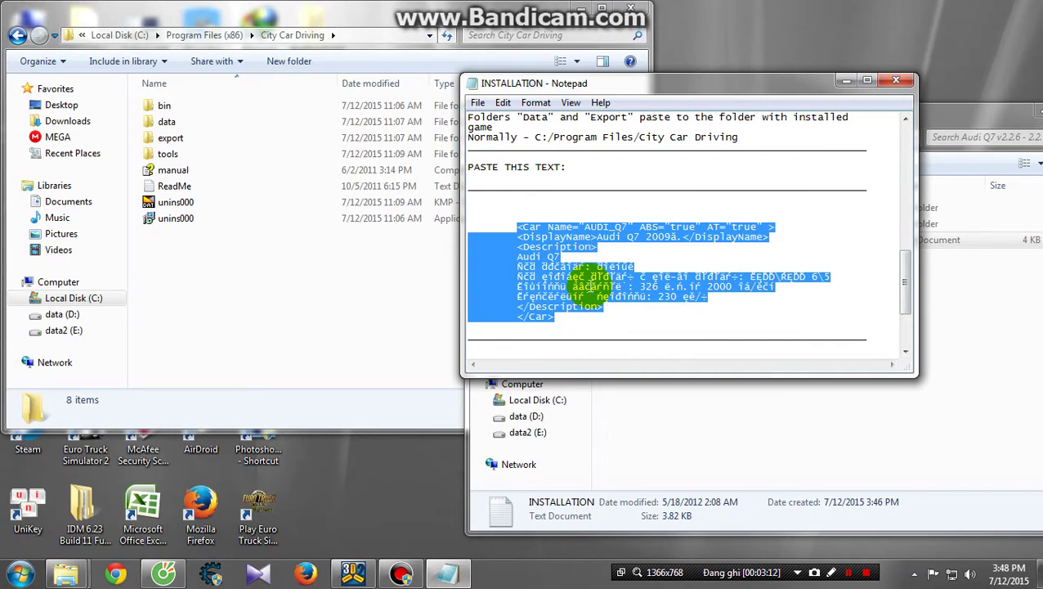
right_click(587, 284)
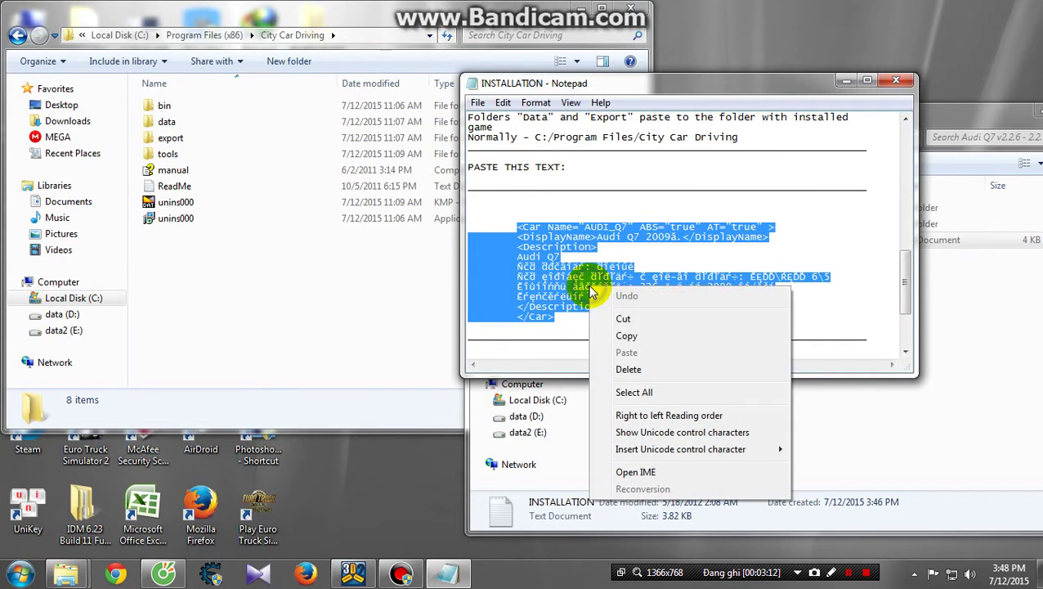
click(626, 337)
Step: Open the player_cars XML file from the game's data\config folder in Notepad
click(221, 274)
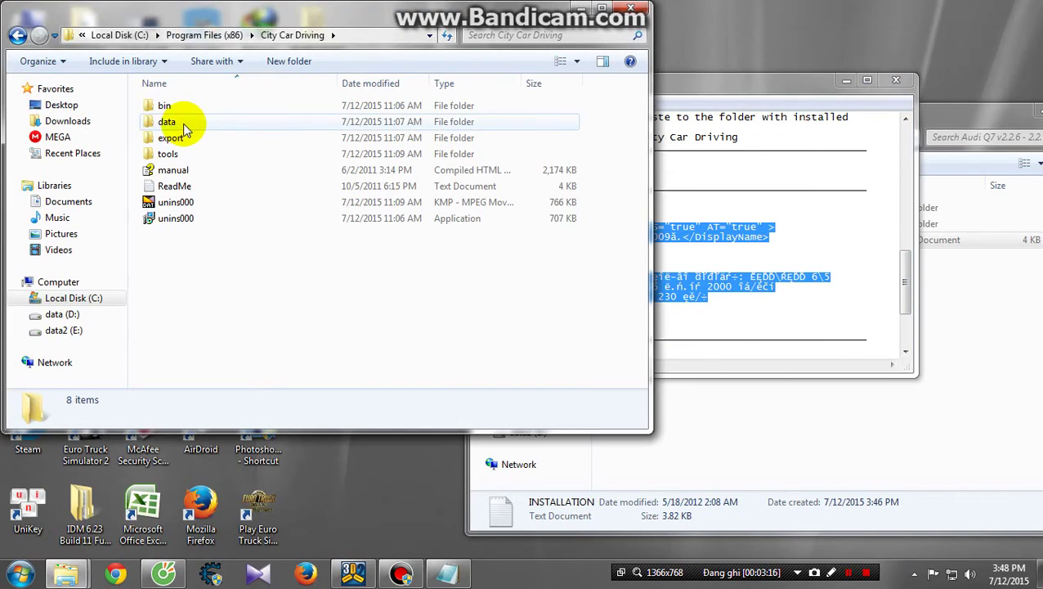
double_click(173, 125)
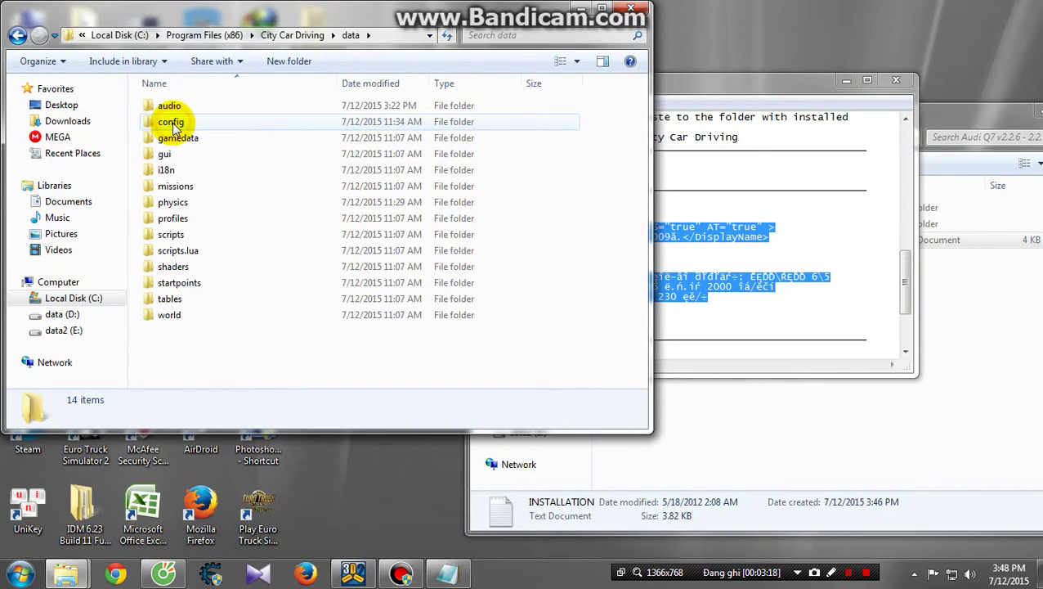
double_click(182, 125)
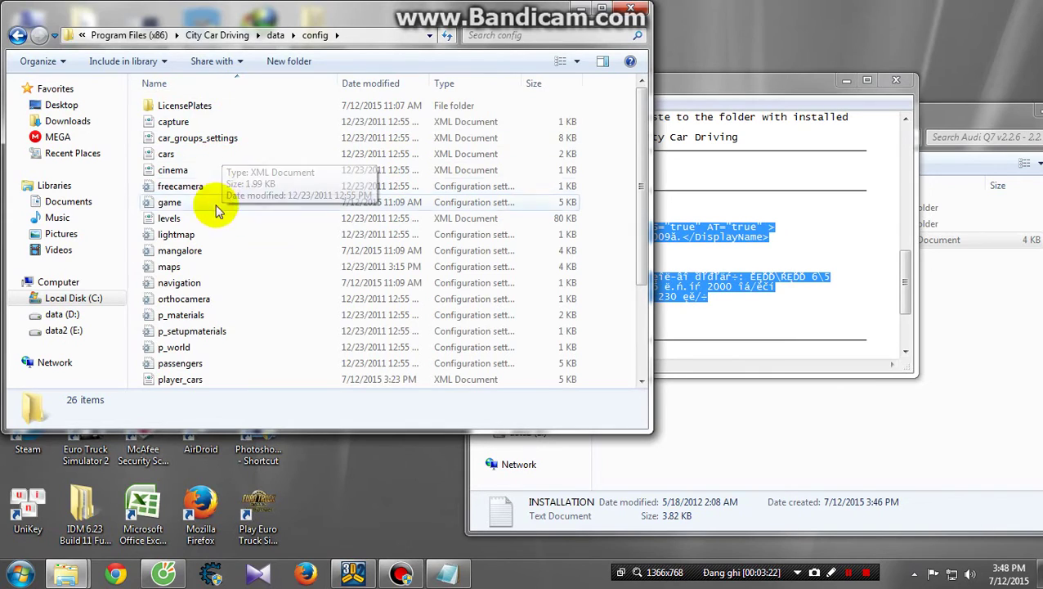
scroll(225, 288, down, 2)
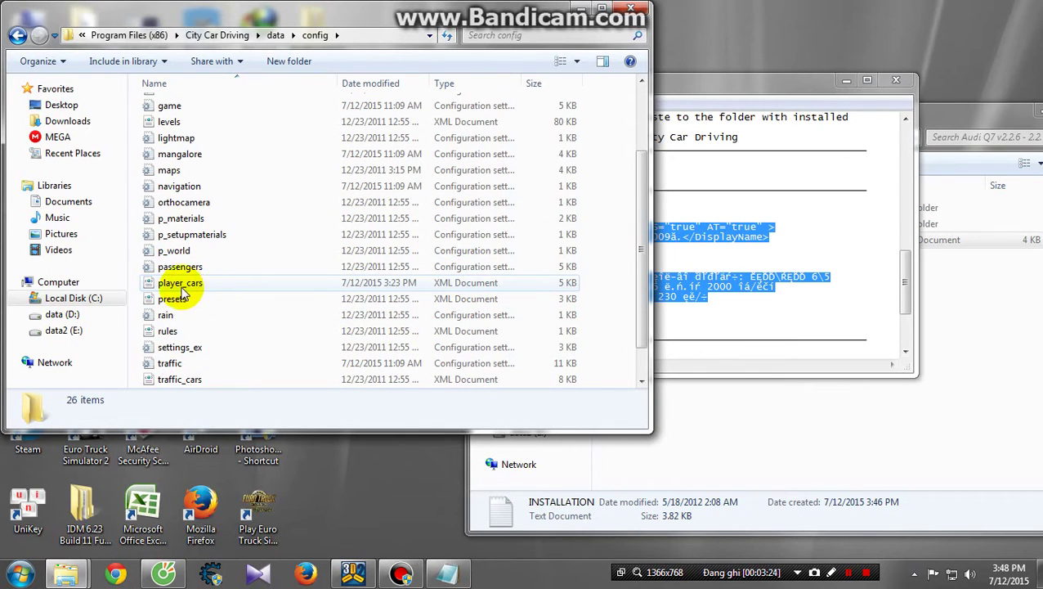
click(189, 286)
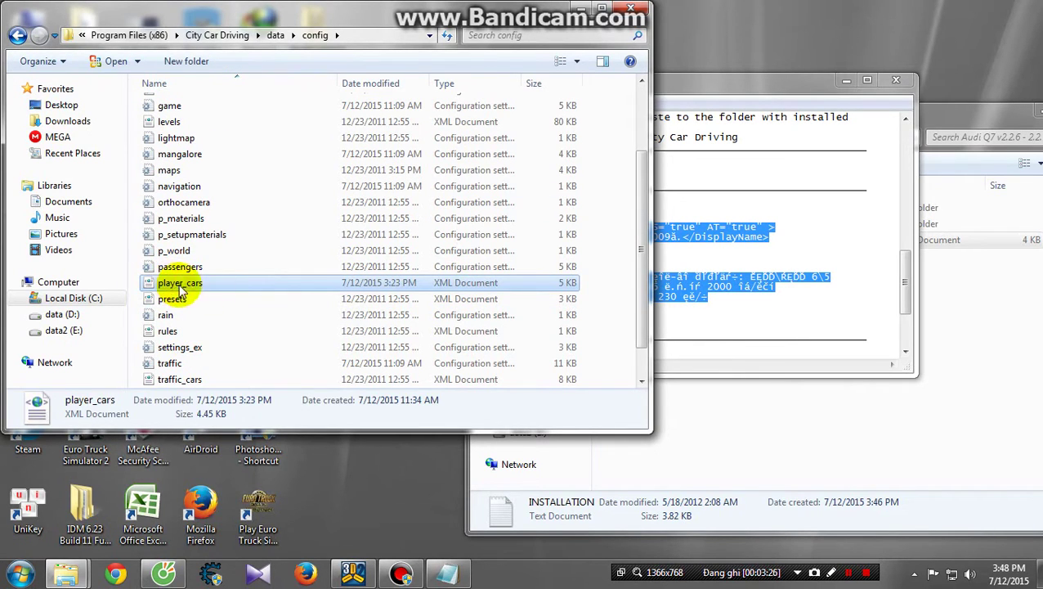
right_click(194, 290)
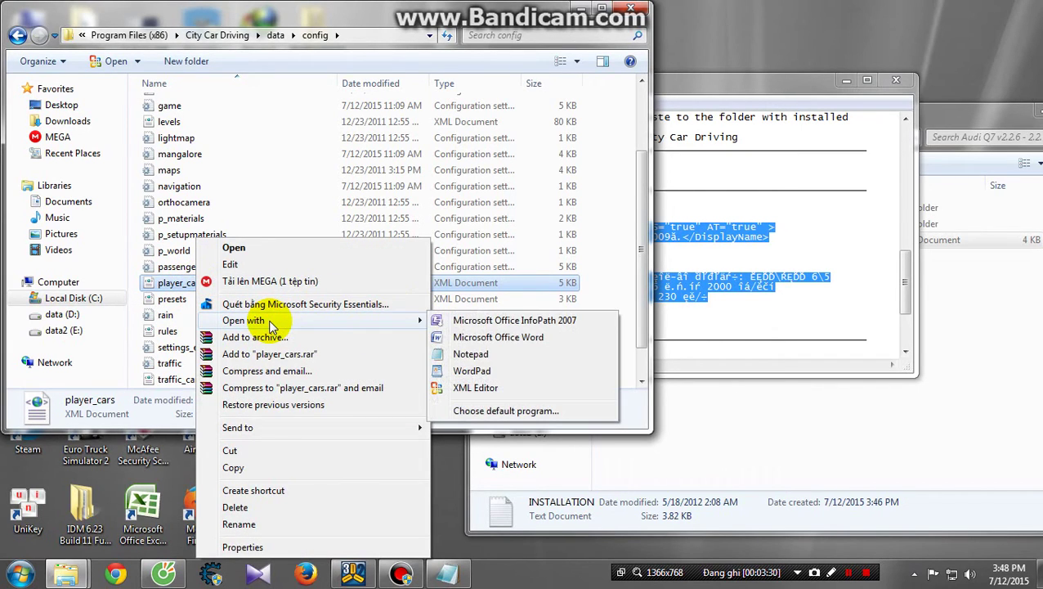
click(471, 354)
drag(286, 75, 442, 82)
Step: Paste the AUDI_Q7 entry below the Lamborghini Reventon entry, before the closing </Cars> tag, and check its placement
scroll(380, 235, down, 5)
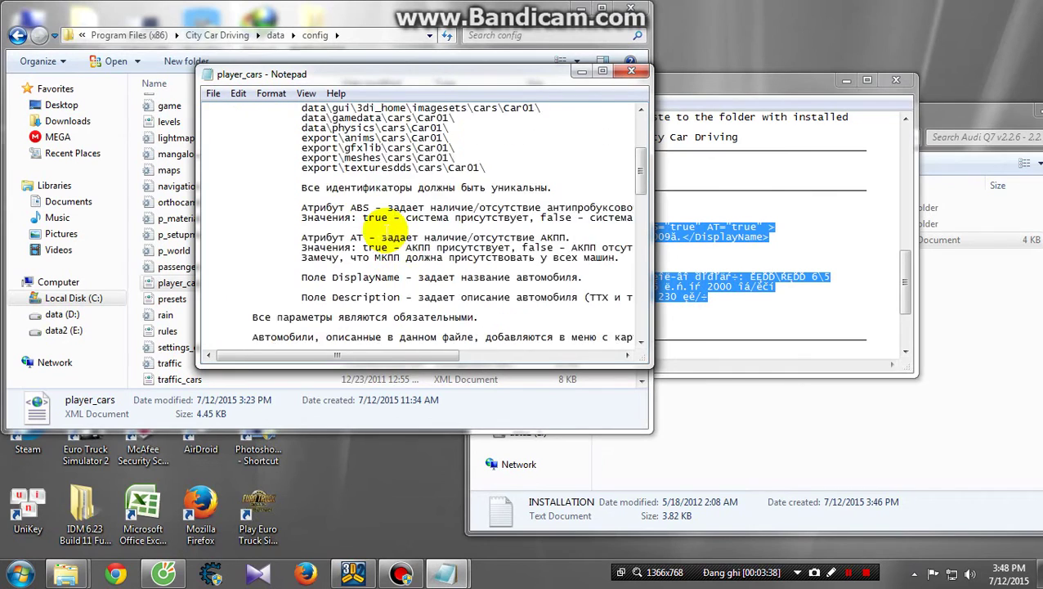
scroll(380, 221, down, 15)
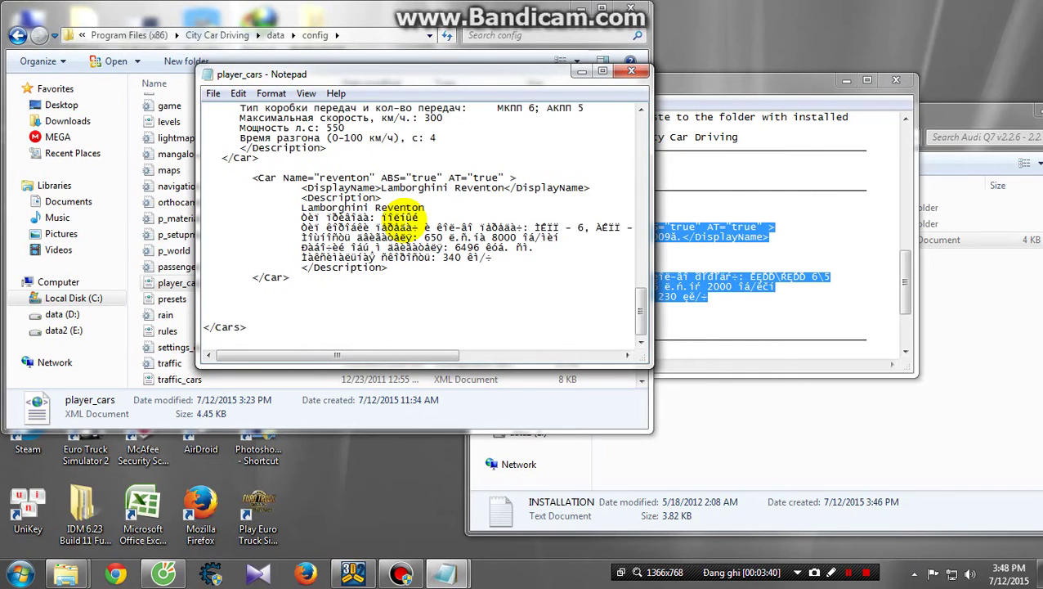
click(311, 304)
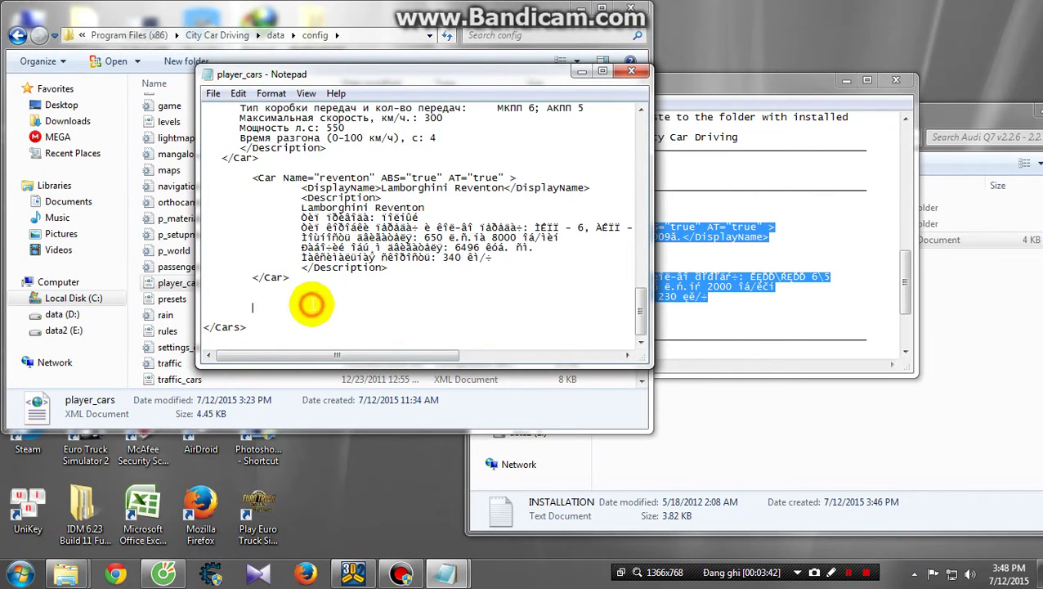
right_click(301, 303)
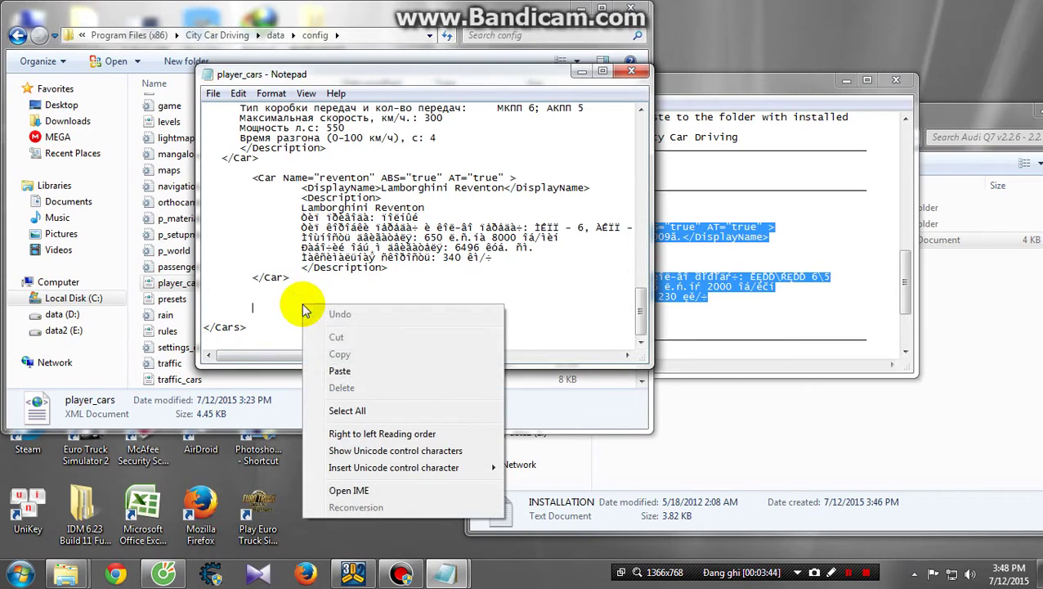
click(340, 371)
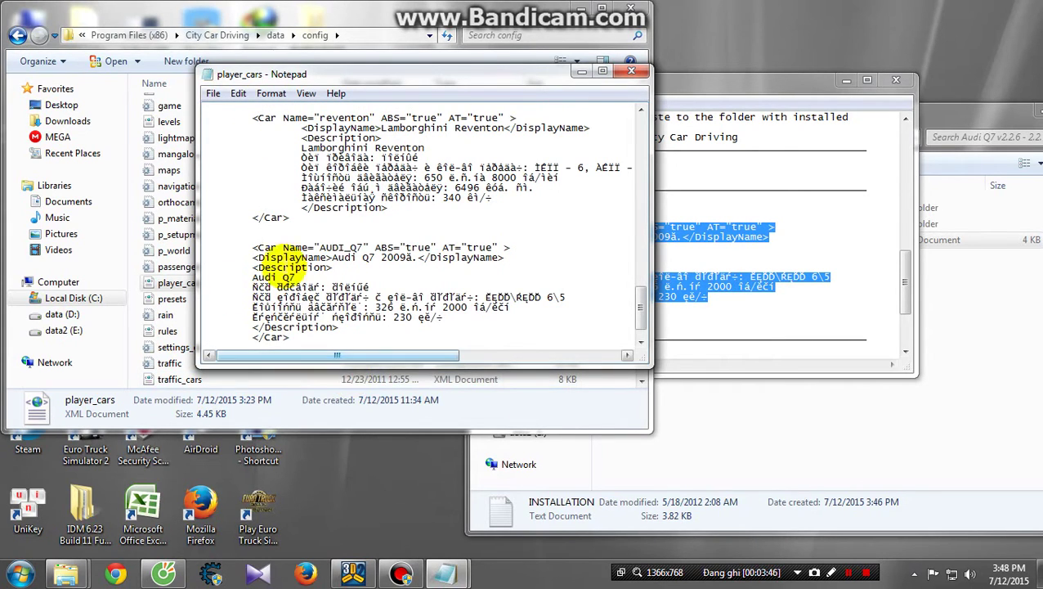
scroll(368, 260, down, 1)
scroll(396, 268, up, 3)
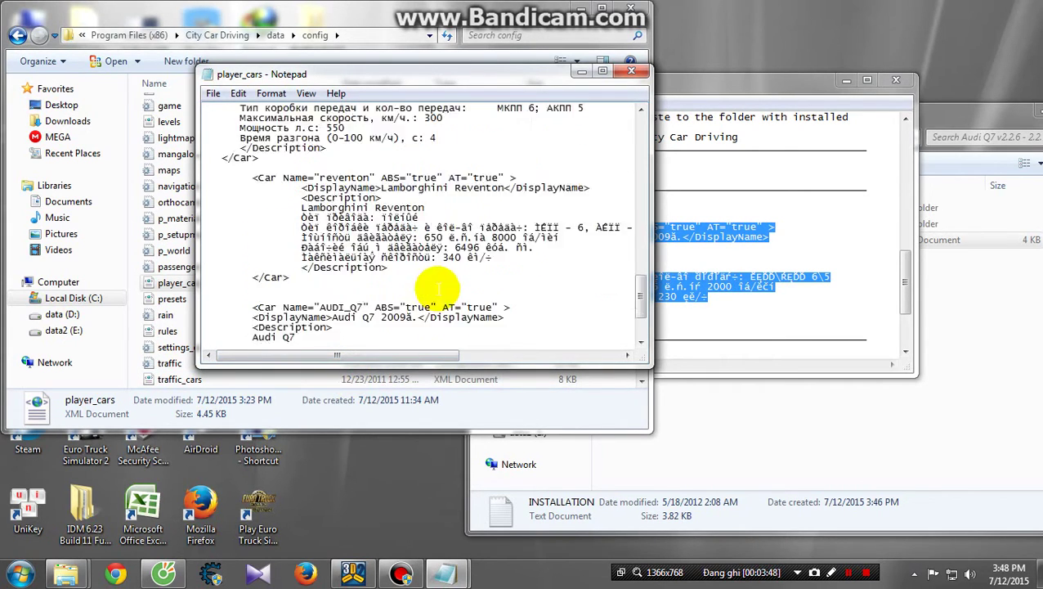
scroll(425, 282, down, 3)
Step: Save the edited player_cars file
click(213, 94)
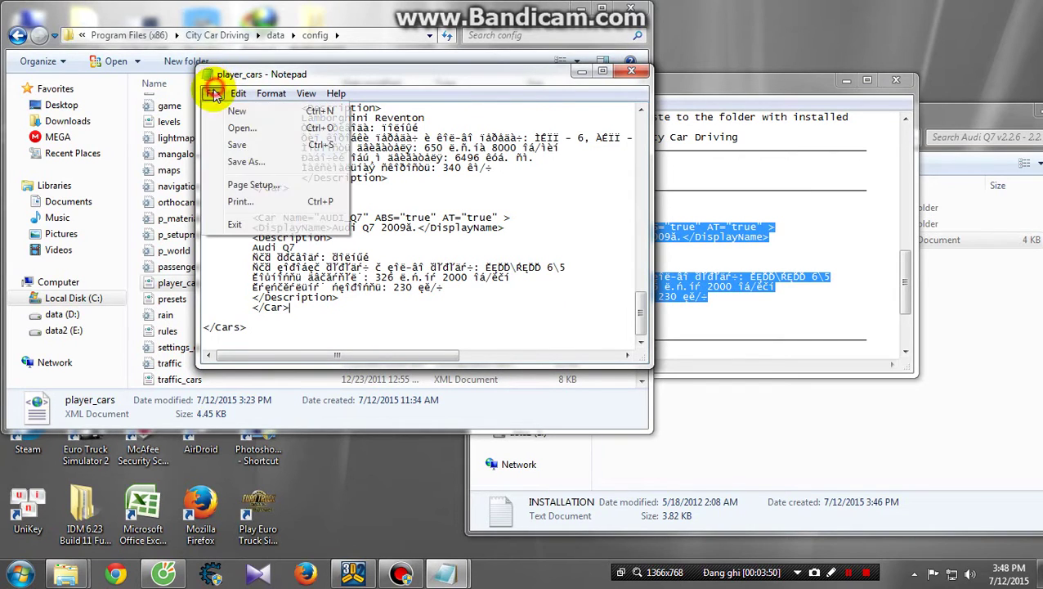
click(237, 144)
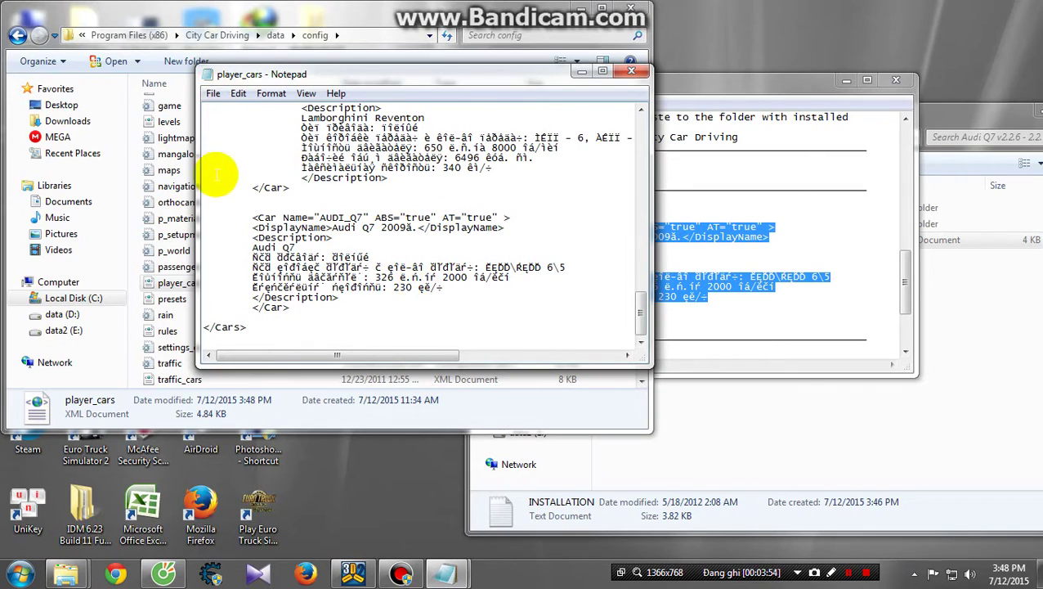
click(212, 93)
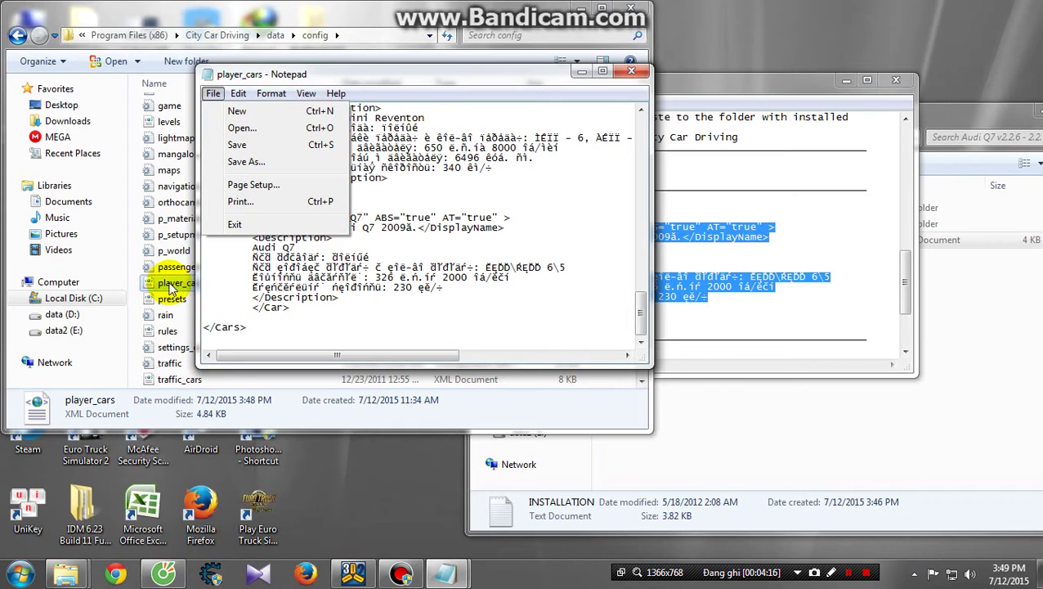
click(237, 144)
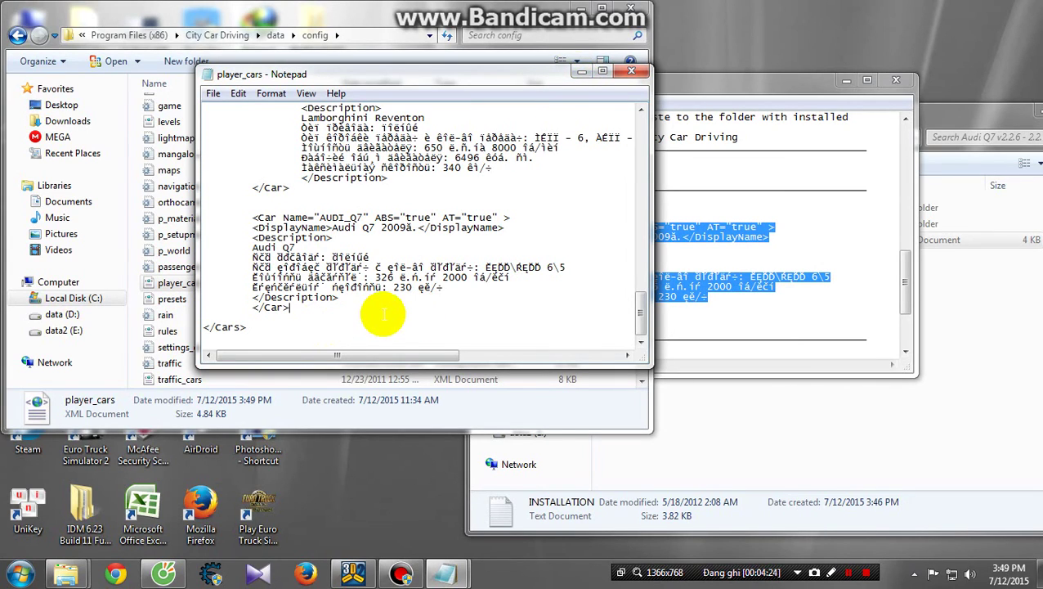
click(867, 573)
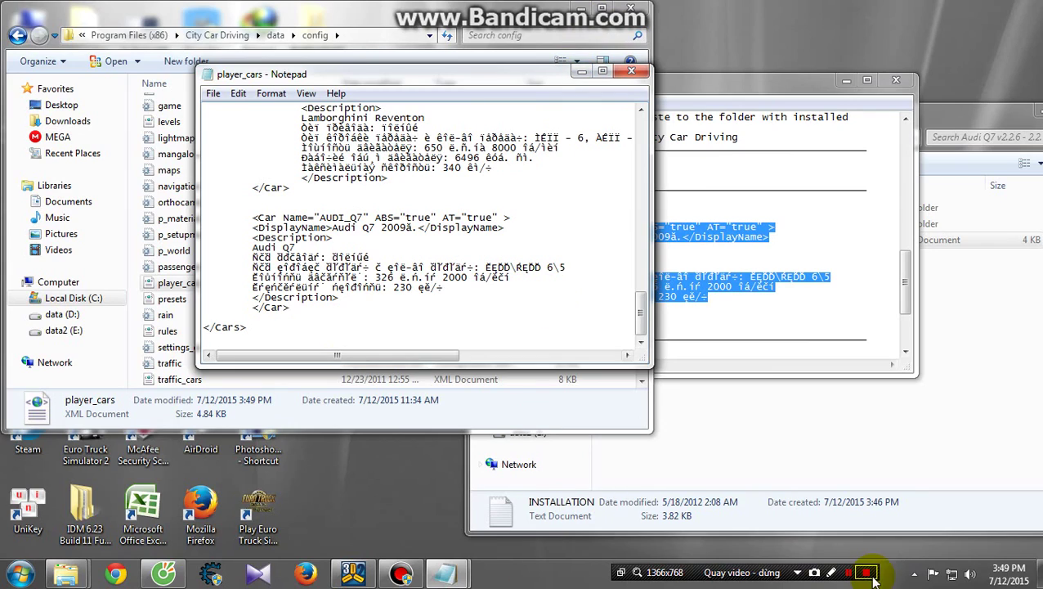